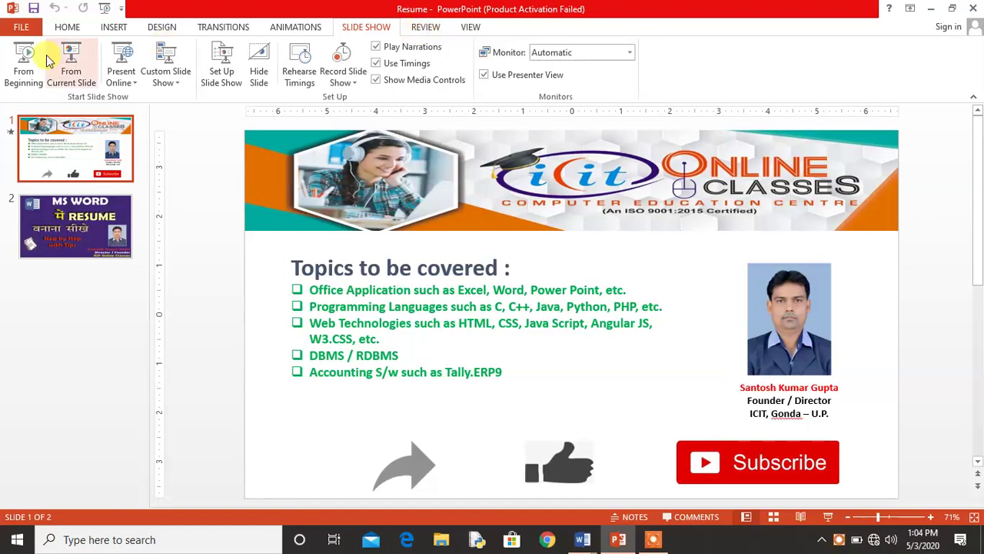
Step: Play the PowerPoint slide show from the first slide to the MS WORD RESUME title card
{"action": "left_click", "coordinate": [24, 62]}
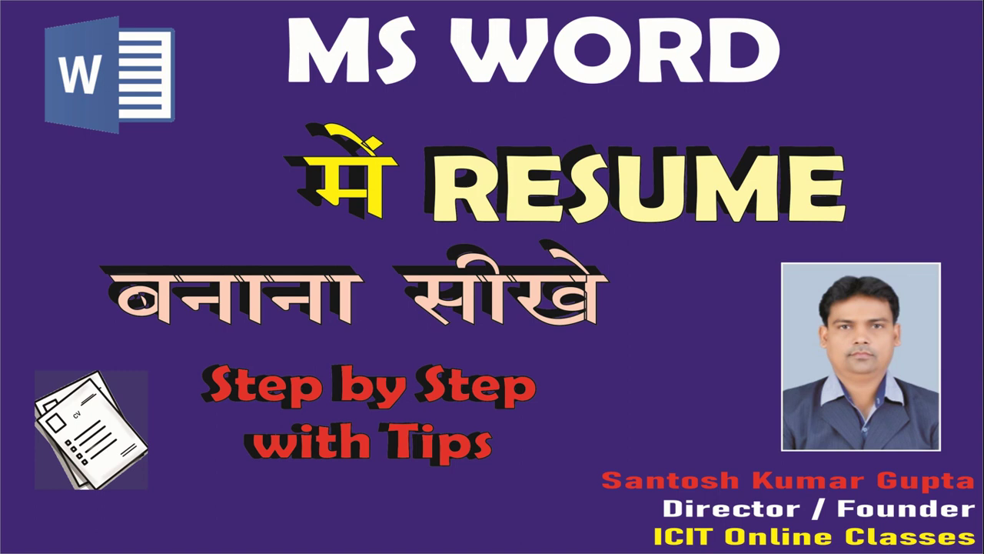
Step: Review the finished RESUME document top to bottom, then bring up the blank Document2
{"action": "key", "text": "alt+Tab"}
{"action": "key", "text": "alt+Tab"}
{"action": "key", "text": "alt+Tab"}
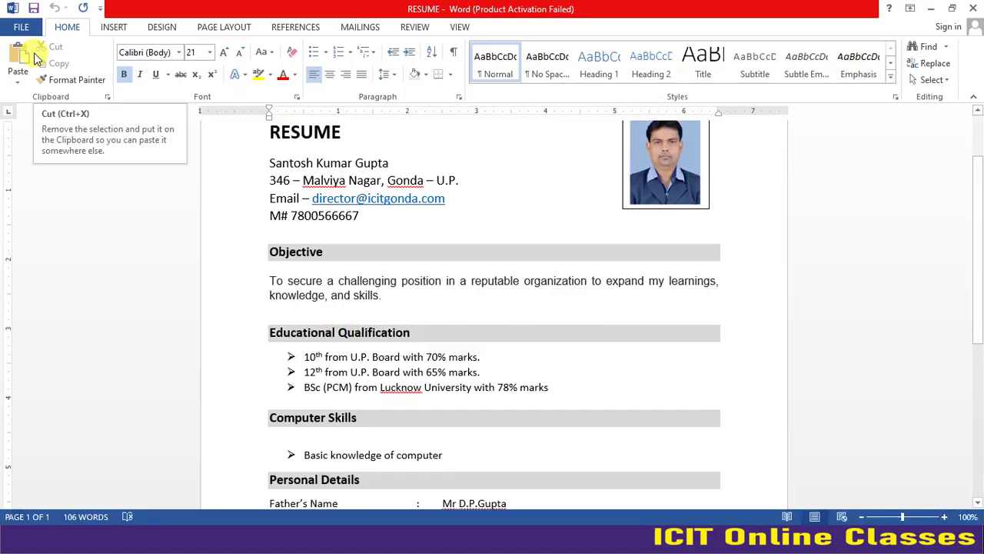
{"action": "key", "text": "Page_Down"}
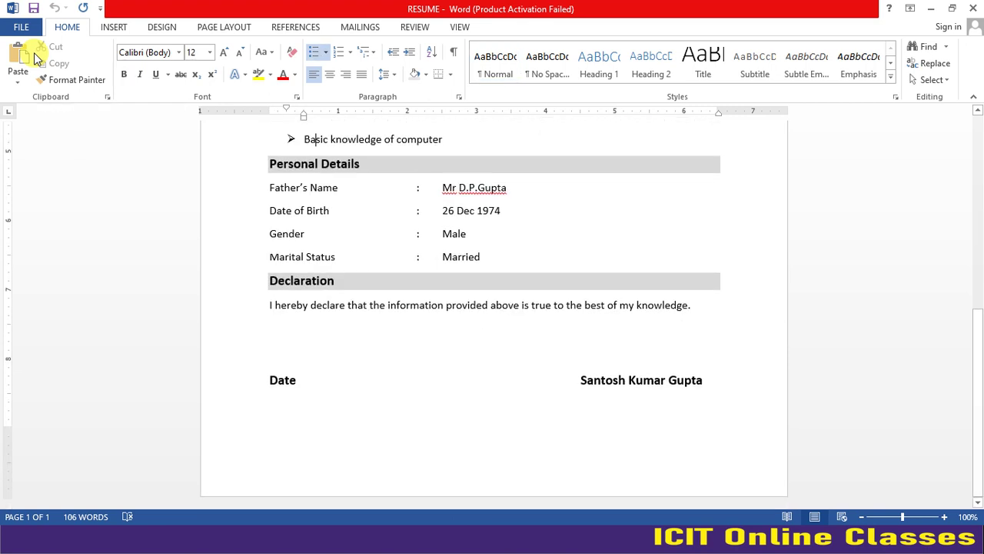
{"action": "key", "text": "Page_Up"}
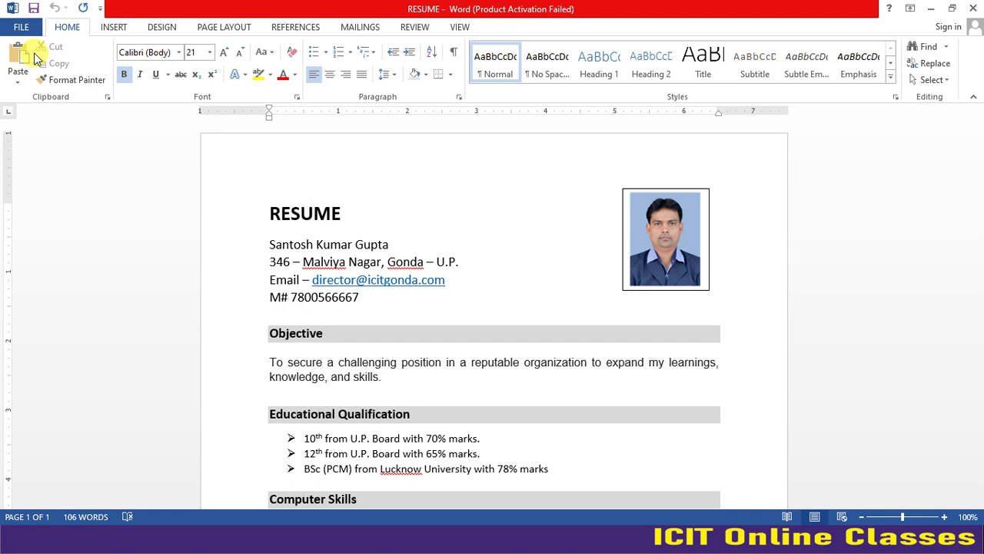
{"action": "key", "text": "Down"}
{"action": "key", "text": "Down"}
{"action": "key", "text": "Down"}
{"action": "key", "text": "Down"}
{"action": "key", "text": "Down"}
{"action": "key", "text": "Down"}
{"action": "key", "text": "Down"}
{"action": "key", "text": "Down"}
{"action": "key", "text": "Down"}
{"action": "key", "text": "Down"}
{"action": "key", "text": "Down"}
{"action": "scroll", "coordinate": [37, 59], "scroll_direction": "down", "scroll_amount": 4}
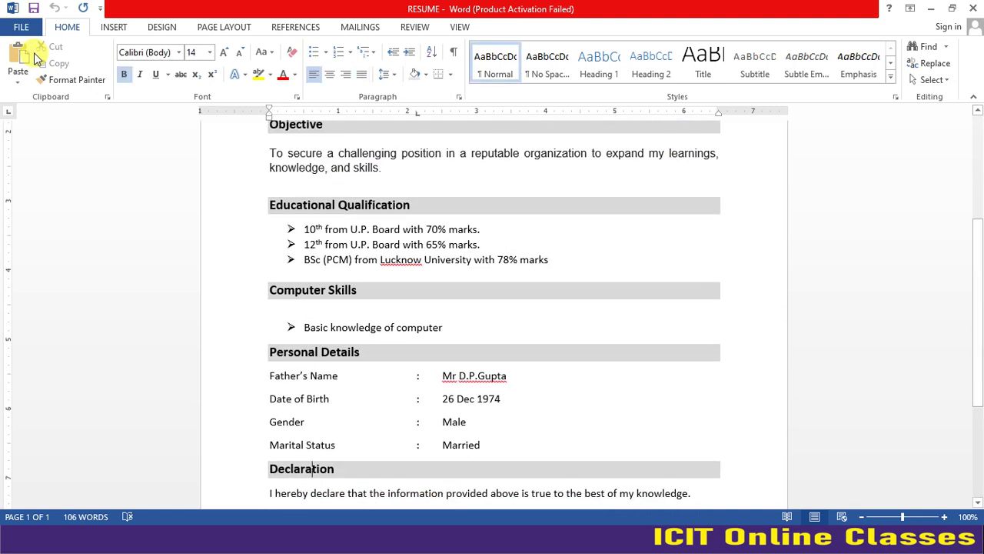
{"action": "key", "text": "ctrl+Home"}
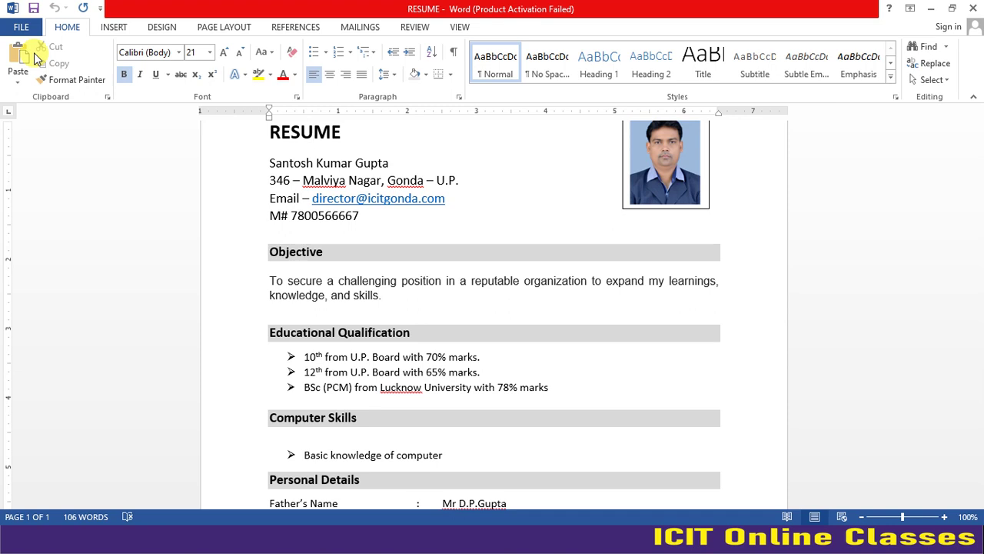
{"action": "key", "text": "alt+Tab"}
{"action": "key", "text": "alt+Tab"}
{"action": "key", "text": "alt+Tab"}
{"action": "key", "text": "alt+Tab"}
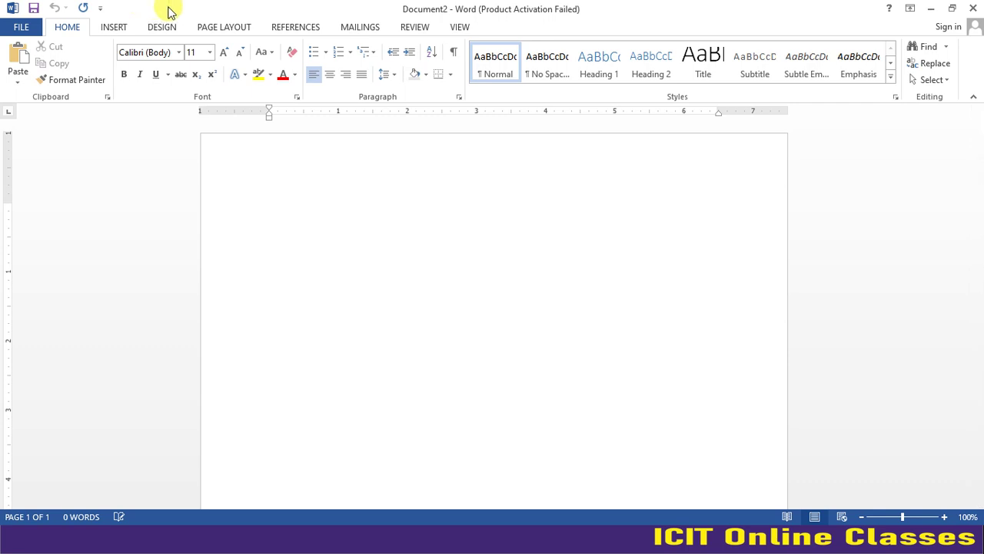
Step: Set Document2's paper size to A4 and go back to the Home tab
{"action": "left_click", "coordinate": [203, 29]}
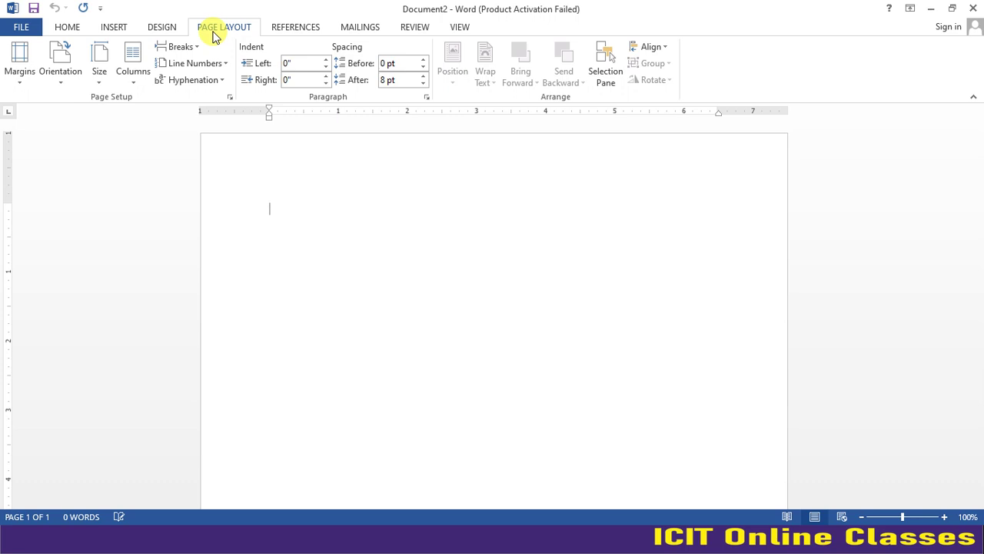
{"action": "left_click", "coordinate": [104, 84]}
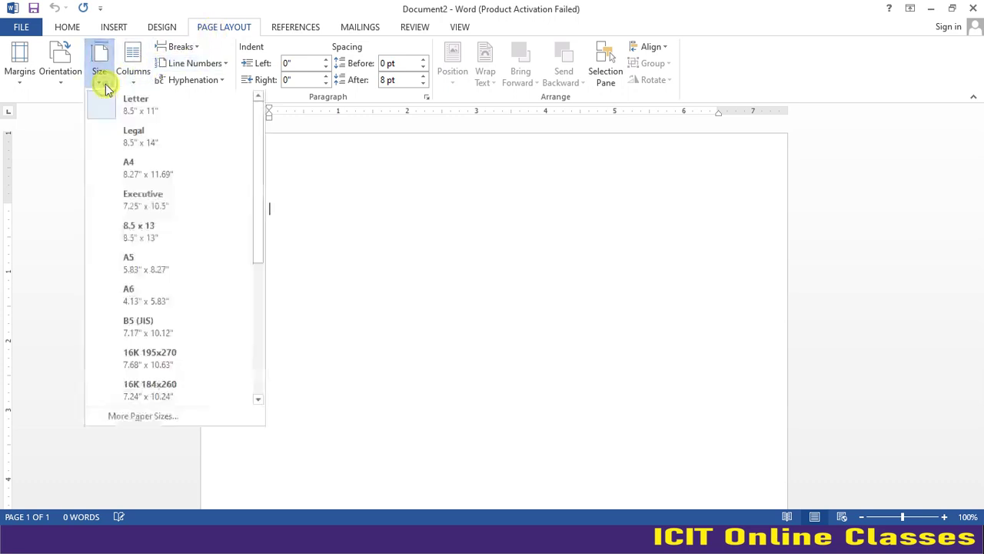
{"action": "left_click", "coordinate": [125, 176]}
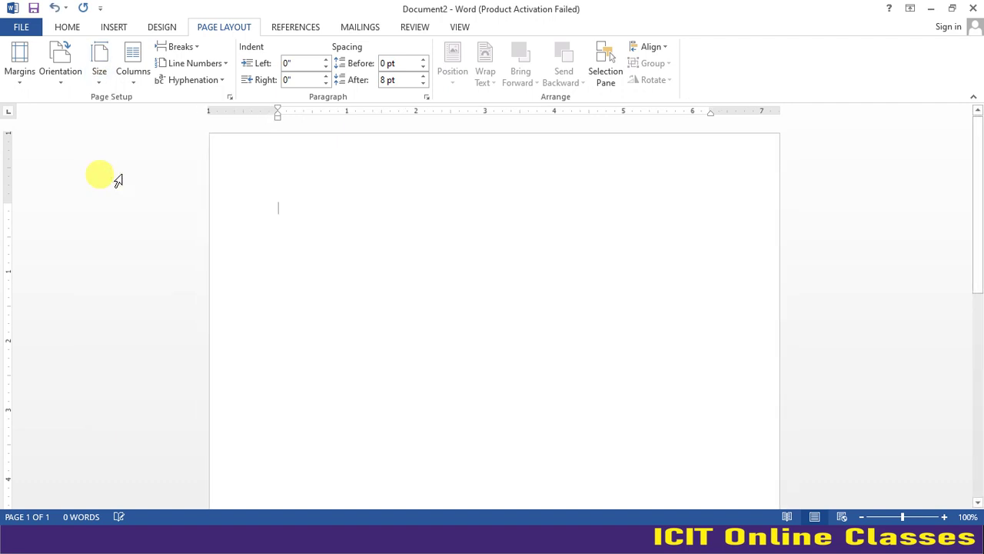
{"action": "left_click", "coordinate": [68, 27]}
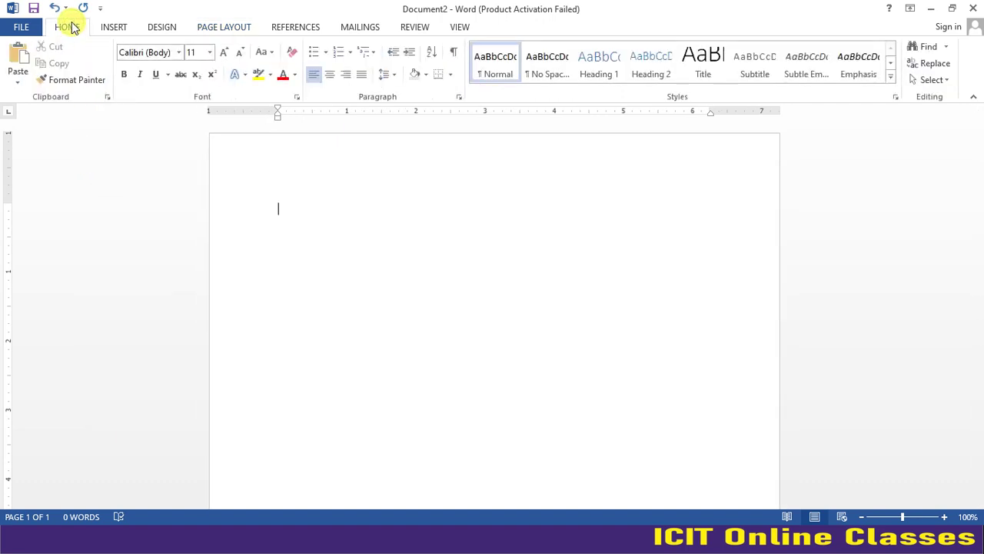
Step: Type the heading RESUME with the applicant's full name on the line below
{"action": "type", "text": "RESUME"}
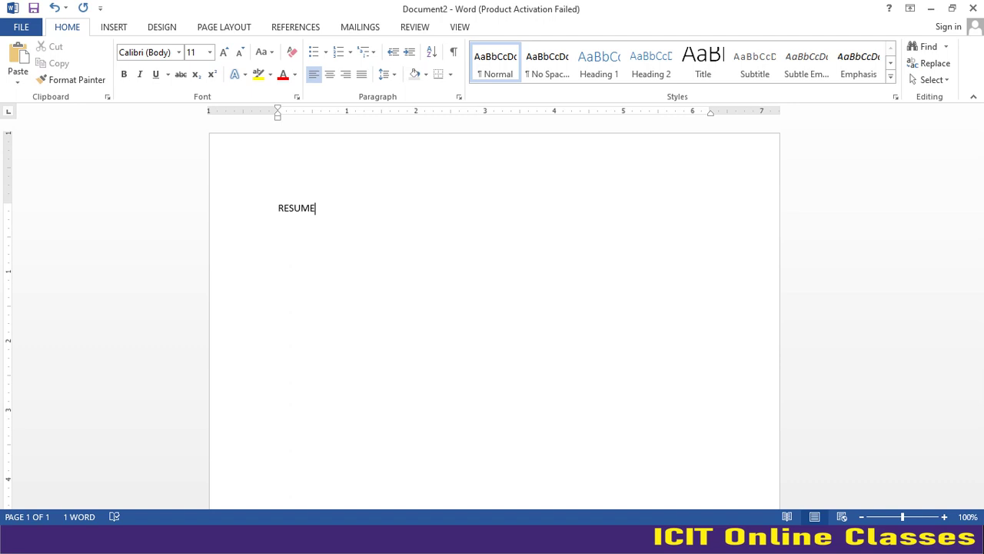
{"action": "key", "text": "Return"}
Step: Add the applicant's postal address, Email and M# mobile number lines below the name
{"action": "key", "text": "Return"}
{"action": "key", "text": "Return"}
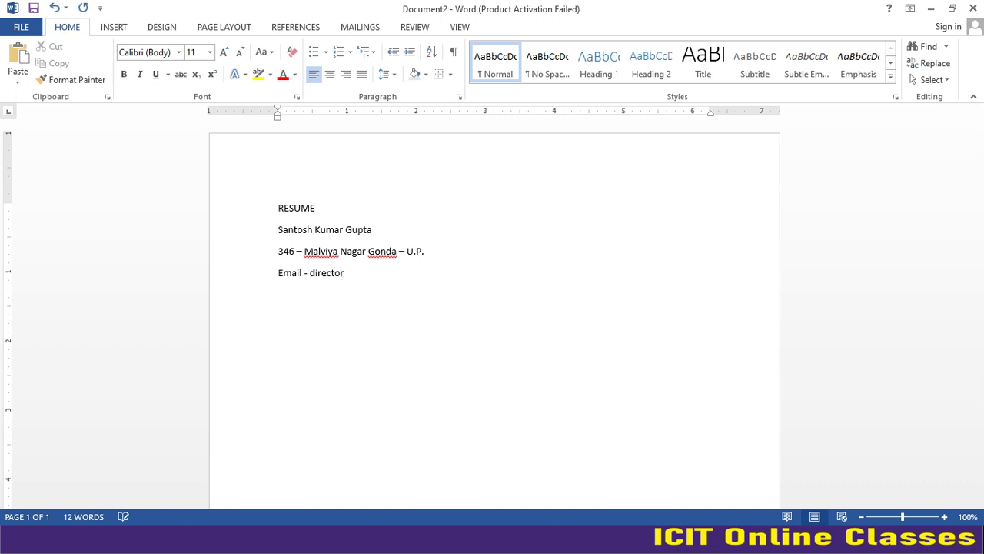
{"action": "key", "text": "Return"}
{"action": "type", "text": "M# "}
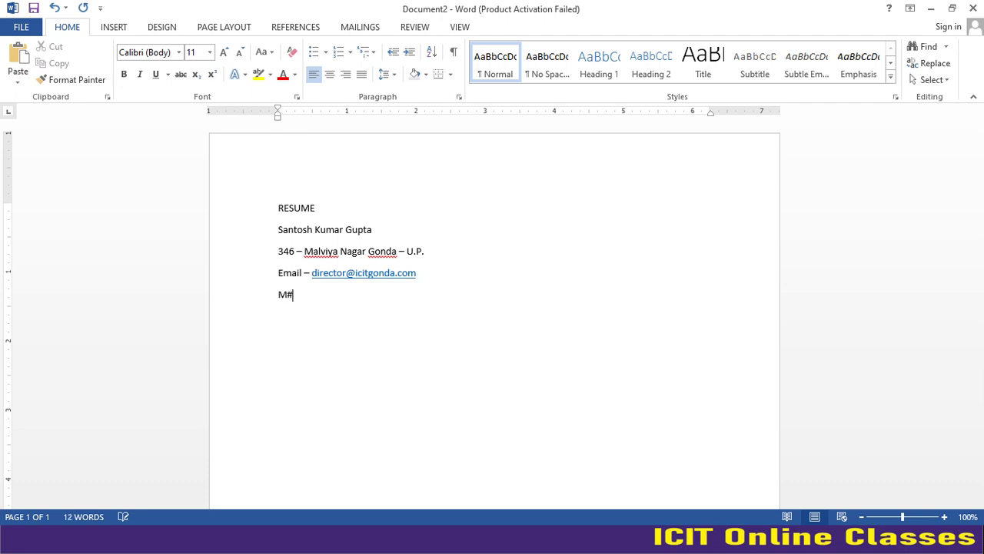
Step: Add an Objective heading with an empty line beneath it, then return to the finished resume
{"action": "key", "text": "Return"}
{"action": "type", "text": "Objective"}
{"action": "key", "text": "Return"}
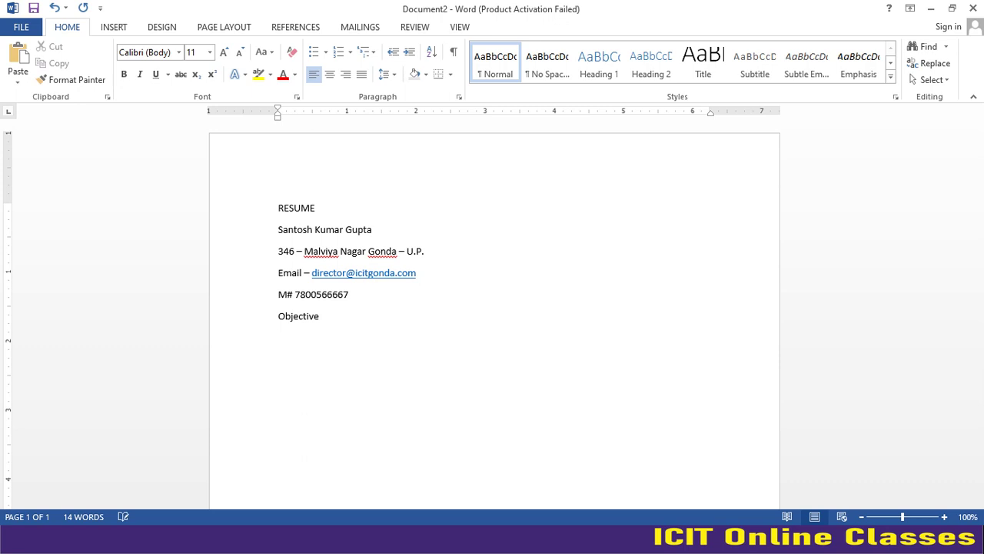
{"action": "key", "text": "alt+Tab"}
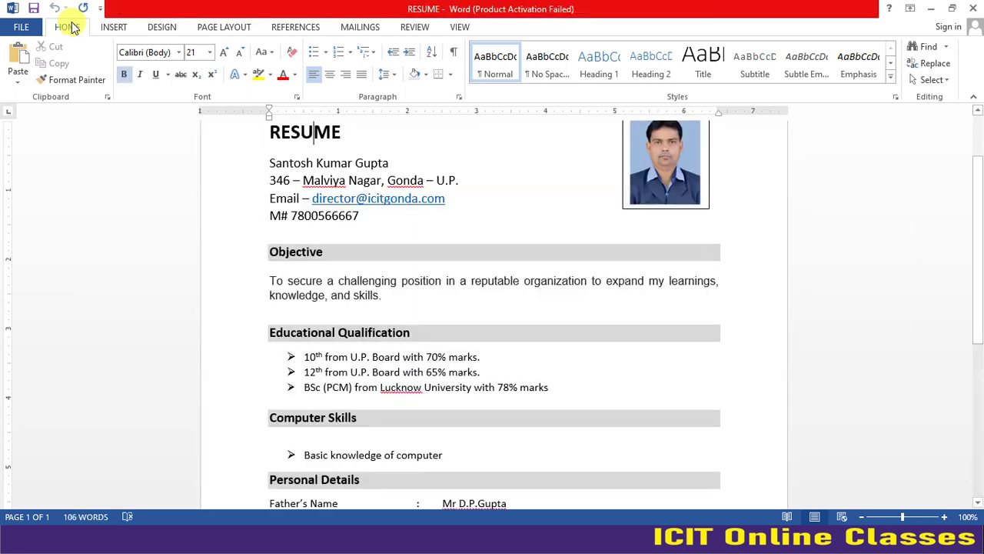
Step: Copy the objective paragraph from the finished resume and paste it under Objective in Document2
{"action": "left_click", "coordinate": [271, 280]}
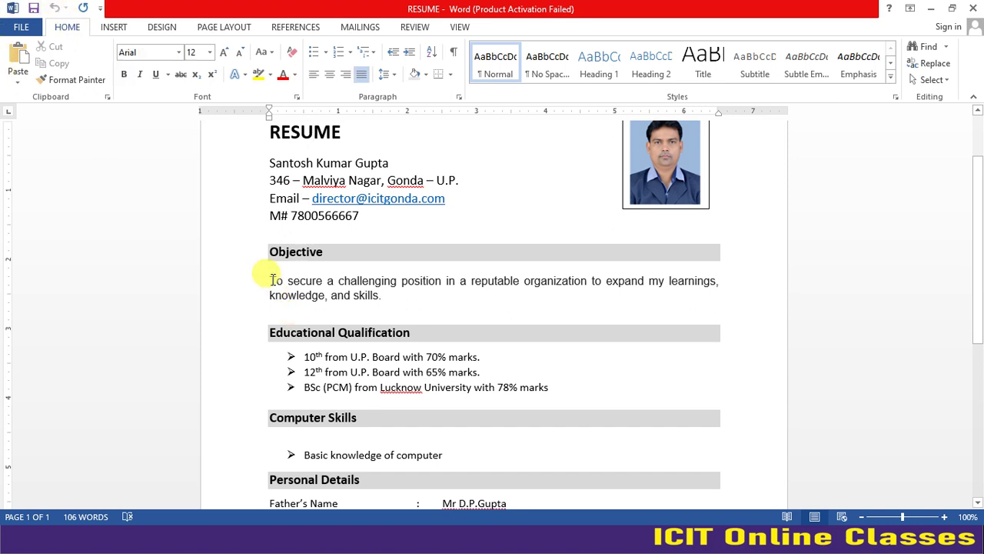
{"action": "triple_click", "coordinate": [272, 280]}
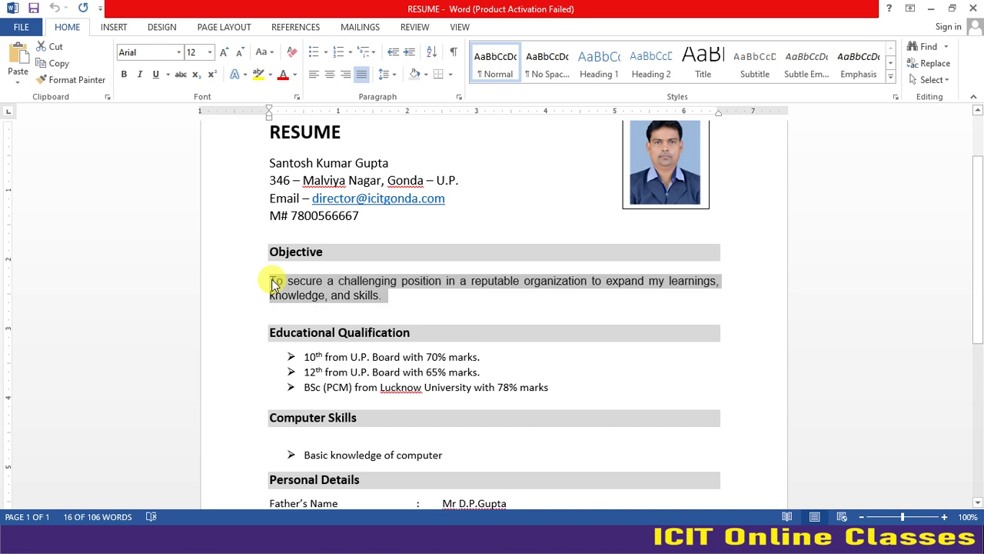
{"action": "key", "text": "ctrl+c"}
{"action": "key", "text": "alt+Tab"}
{"action": "key", "text": "ctrl+v"}
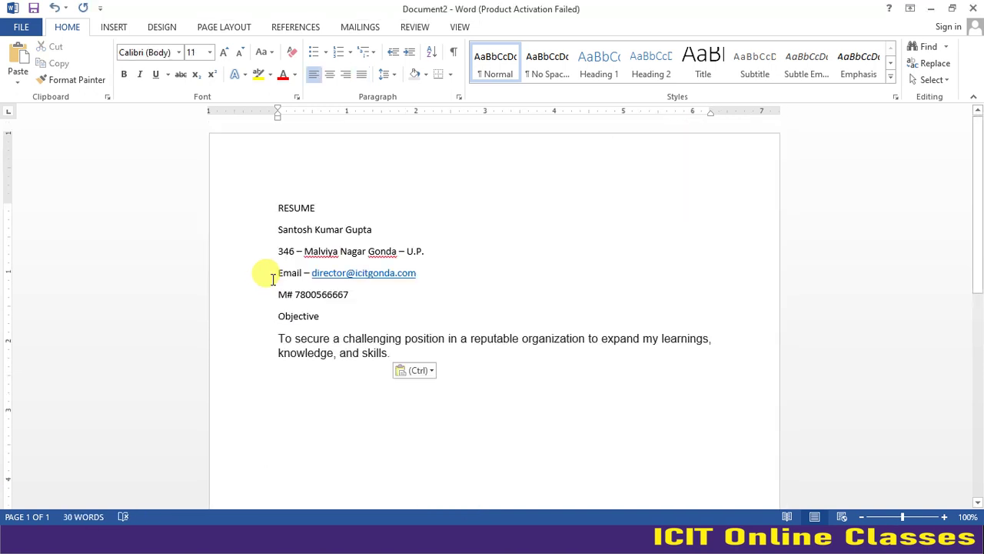
{"action": "key", "text": "Return"}
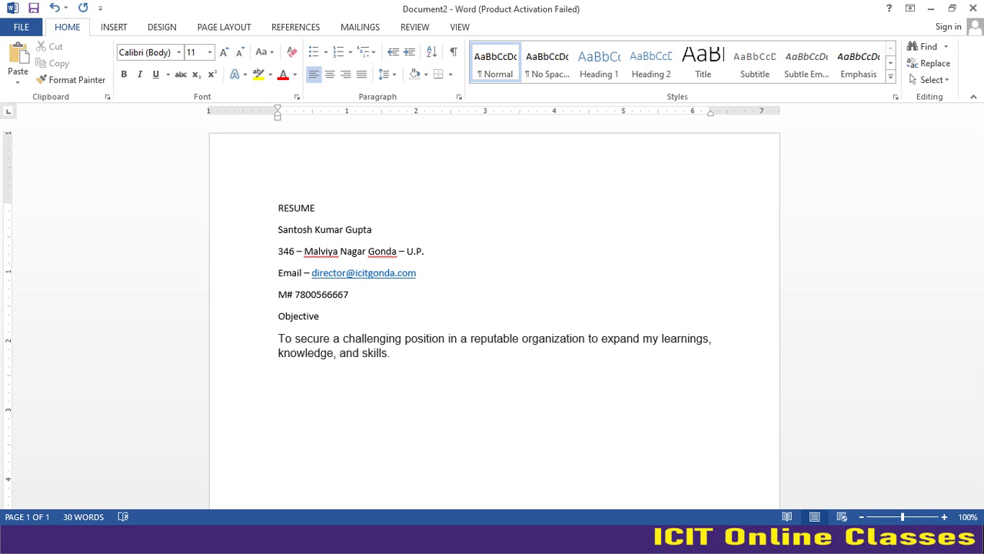
Step: Add an Educational Qualification section: 10th (70%), 10+2 (65%), BSc (PCM) Lucknow University (79%)
{"action": "type", "text": "E"}
{"action": "type", "text": "d"}
{"action": "type", "text": "u"}
{"action": "type", "text": "cational Qualification"}
{"action": "key", "text": "Return"}
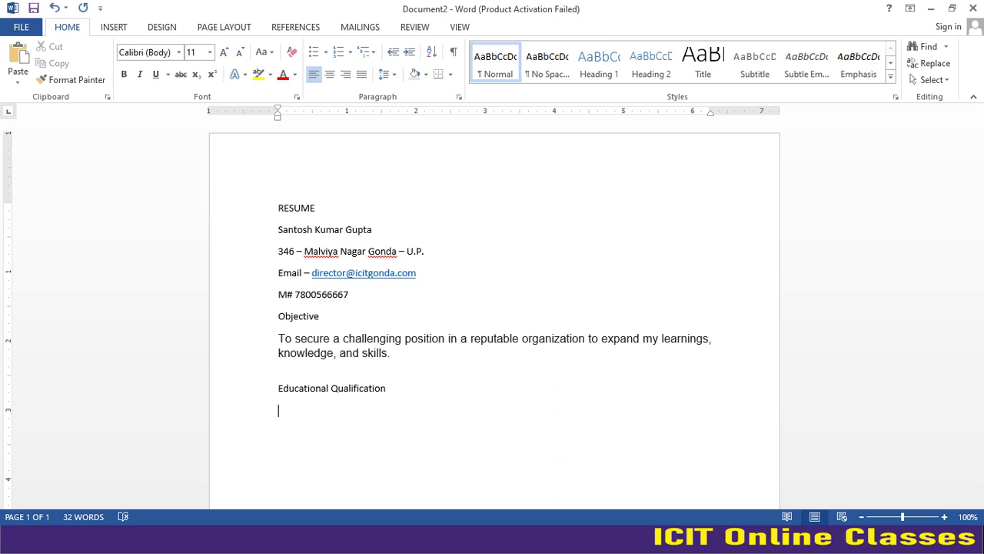
{"action": "type", "text": "10th from U.P. Borad with 70% marks."}
{"action": "key", "text": "Return"}
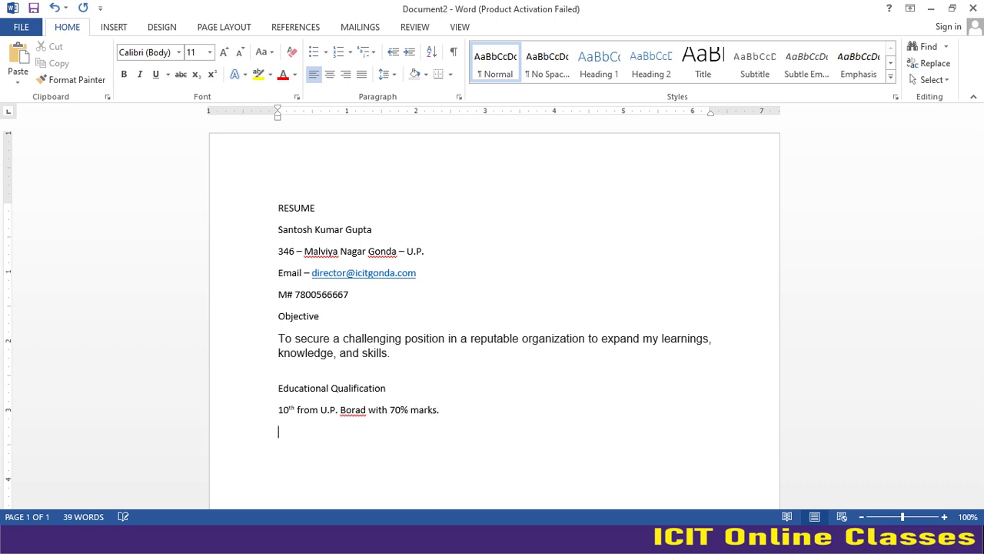
{"action": "type", "text": "10+2th "}
{"action": "type", "text": "from U.P. Board with 65% "}
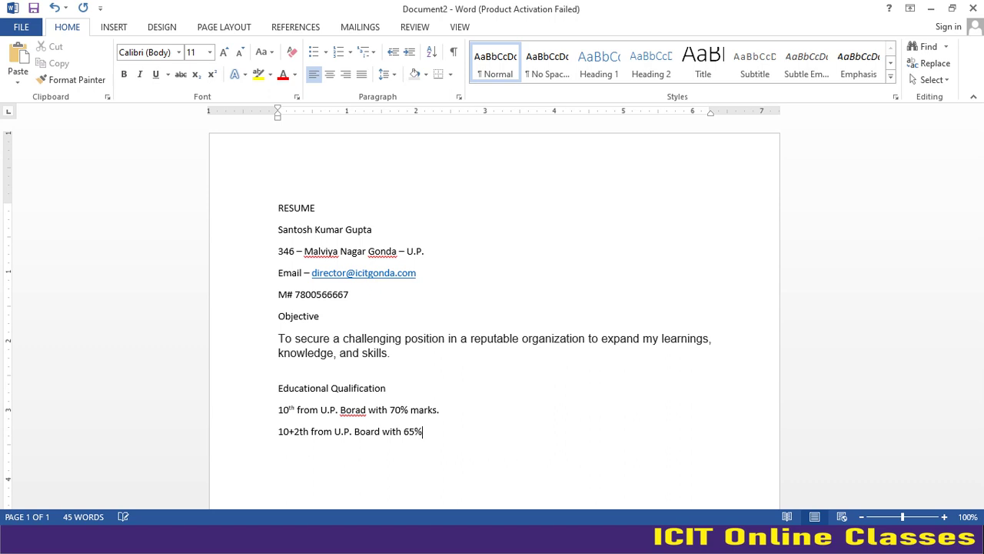
{"action": "type", "text": "marks."}
{"action": "key", "text": "Return"}
{"action": "type", "text": "BSc"}
{"action": "type", "text": " (PCM) from Lucknow University"}
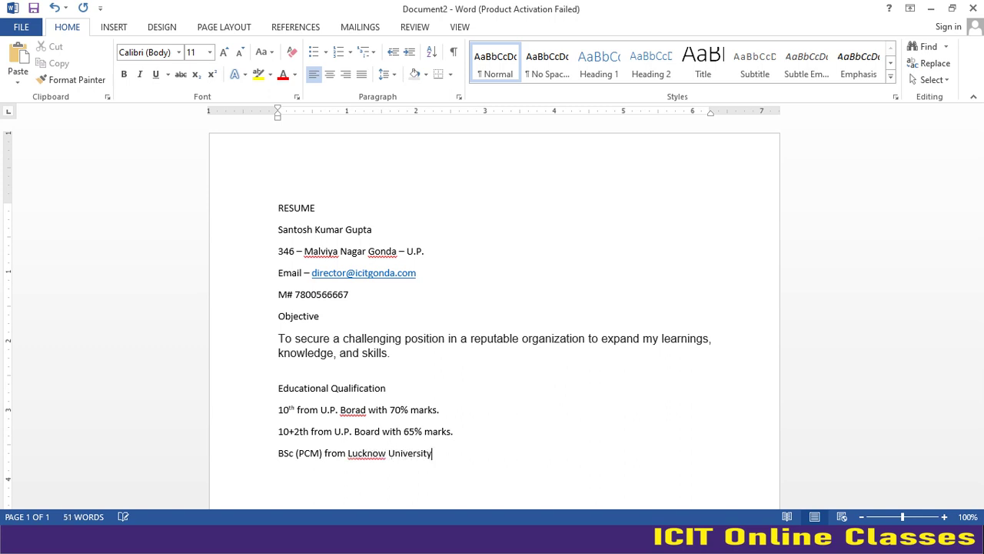
{"action": "type", "text": " with "}
{"action": "type", "text": "79%."}
{"action": "key", "text": "Return"}
{"action": "key", "text": "Return"}
Step: Add a Computer Skills section listing 'Basic knowledge of Computer.' and 'Accounting Software (Tally.ERP9)'
{"action": "type", "text": "Computer"}
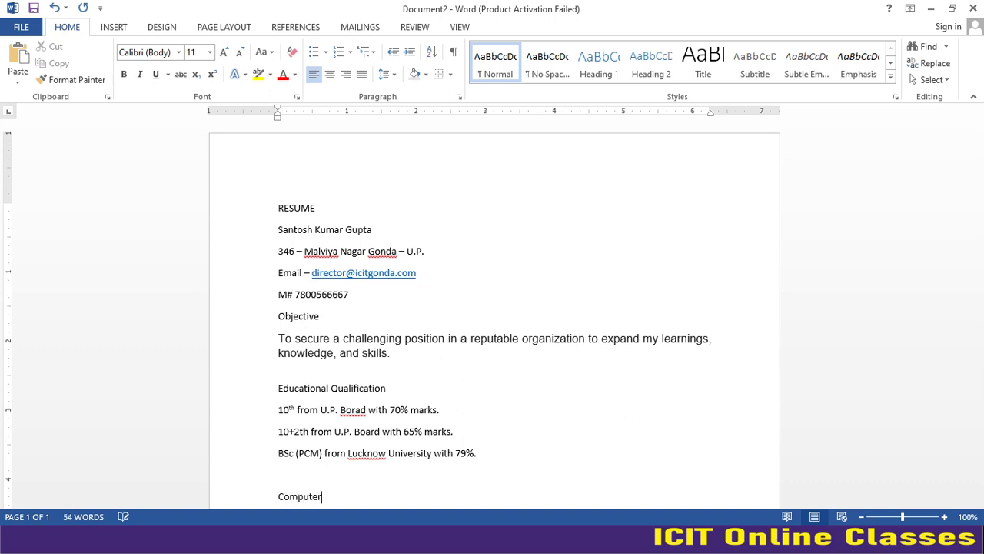
{"action": "type", "text": " Skills"}
{"action": "key", "text": "Return"}
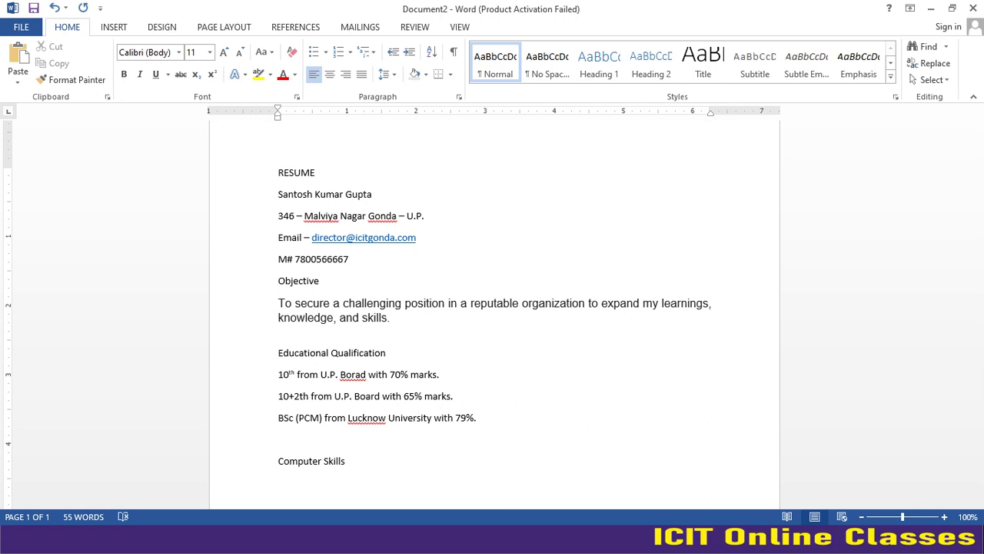
{"action": "type", "text": "Basic "}
{"action": "type", "text": "knowledge of Computer."}
{"action": "key", "text": "Return"}
{"action": "type", "text": "Accounting "}
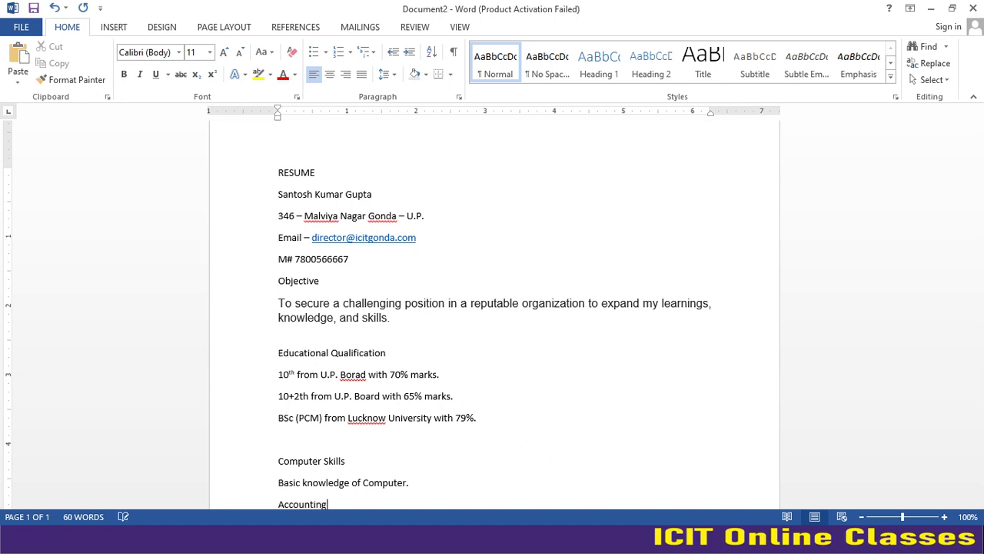
{"action": "type", "text": "Softwr"}
{"action": "key", "text": "BackSpace"}
{"action": "type", "text": "are (Tally.ERP9)"}
{"action": "key", "text": "Return"}
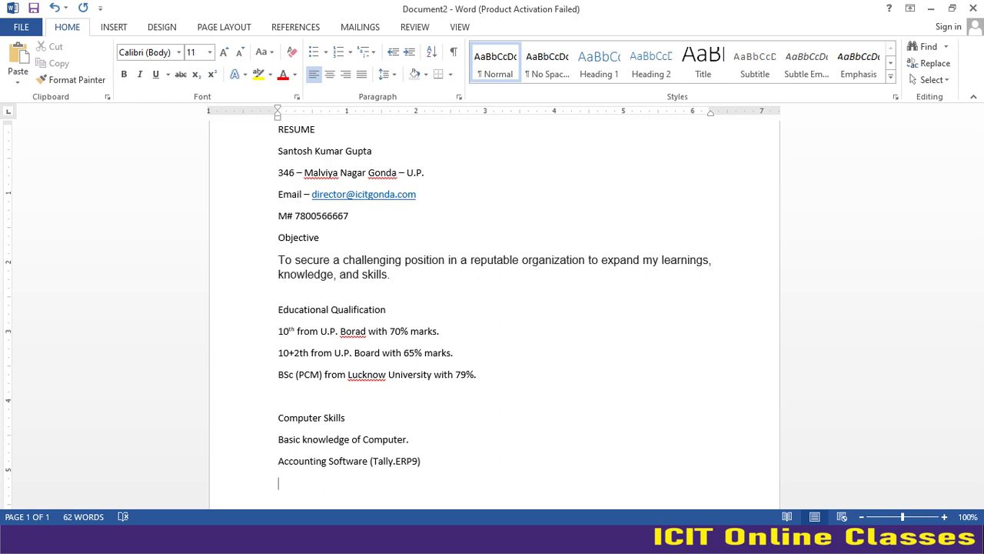
Step: Extend the first skill line with '(CCC) from NIELIT, New Delhi'
{"action": "left_click", "coordinate": [279, 461]}
{"action": "key", "text": "Up"}
{"action": "key", "text": "Up"}
{"action": "key", "text": "Down"}
{"action": "key", "text": "Down"}
{"action": "key", "text": "Up"}
{"action": "key", "text": "End"}
{"action": "type", "text": "(CCC) from "}
{"action": "type", "text": "NIE"}
{"action": "type", "text": "LIT"}
{"action": "type", "text": ", New Delhi"}
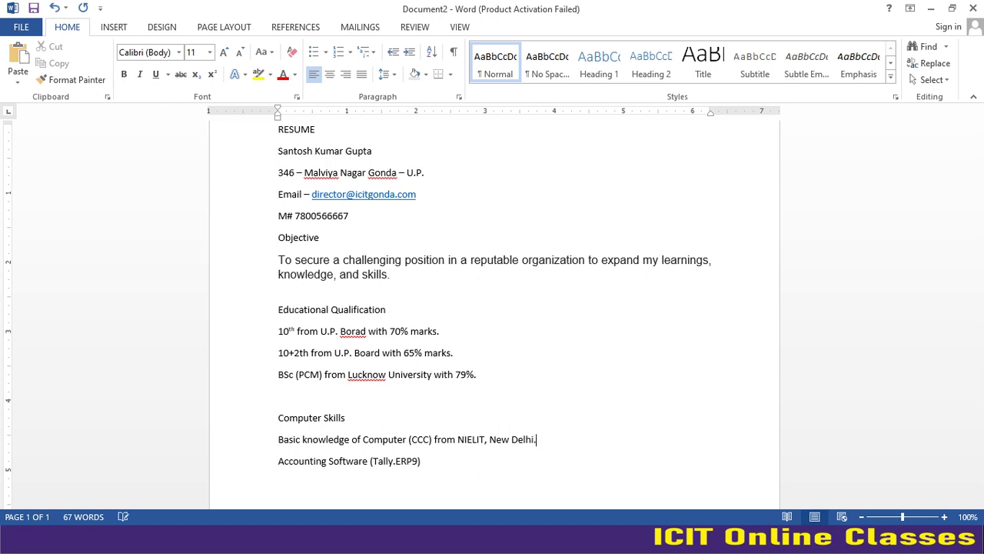
Step: Add a Personal Details heading after a blank line below the skills
{"action": "left_click", "coordinate": [279, 483]}
{"action": "key", "text": "Return"}
{"action": "type", "text": "Pe"}
{"action": "type", "text": "rsonal "}
{"action": "type", "text": "Details"}
Step: Add Father's Name and Mother's Name rows with tab-aligned colons under Personal Details
{"action": "key", "text": "Return"}
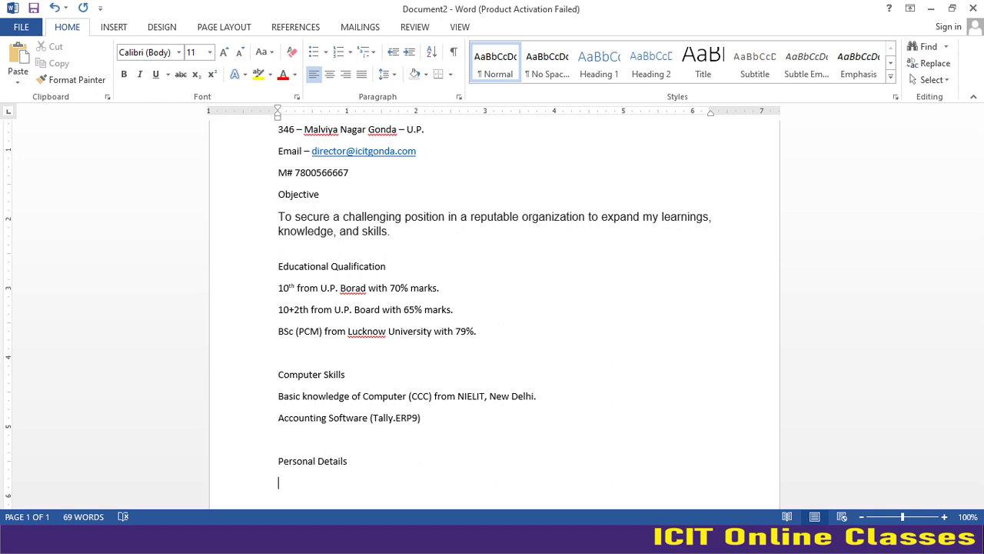
{"action": "type", "text": "Father's Name"}
{"action": "key", "text": "Tab"}
{"action": "key", "text": "Tab"}
{"action": "type", "text": ":"}
{"action": "key", "text": "Tab"}
{"action": "type", "text": "Mr D.P. Gupta"}
{"action": "key", "text": "Return"}
{"action": "type", "text": "Mother's Name"}
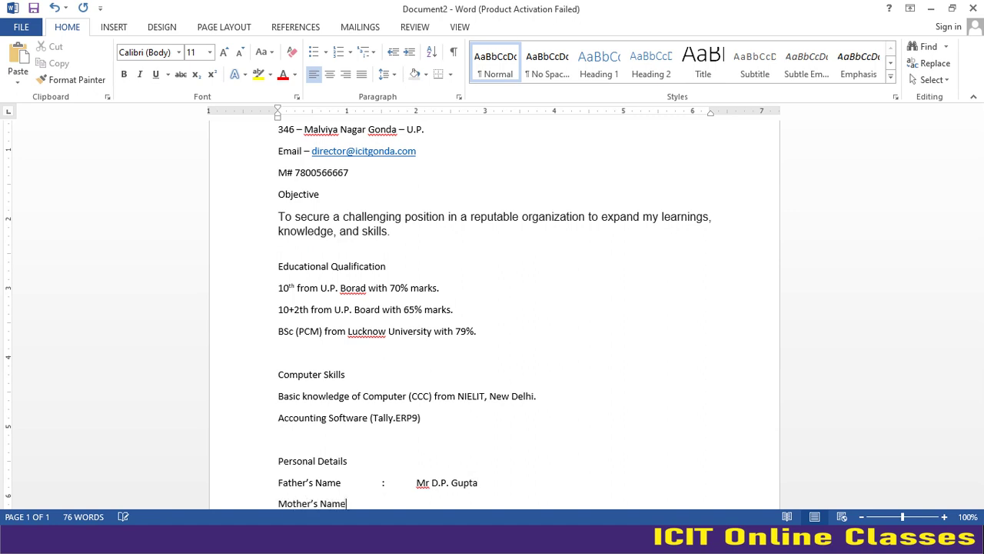
{"action": "key", "text": "Tab"}
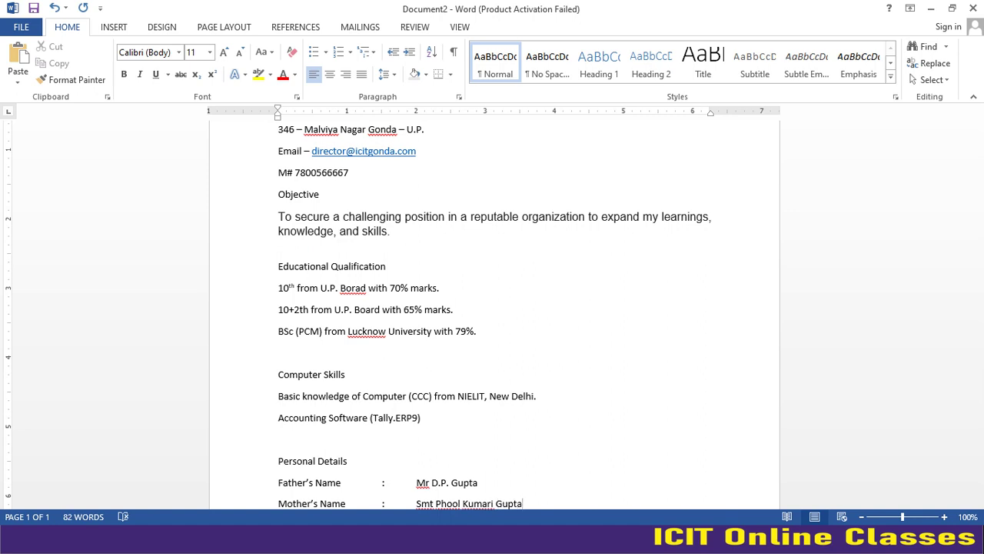
Step: Add Date of Birth and Gender (Male) rows in the same tabbed colon format
{"action": "key", "text": "Return"}
{"action": "type", "text": "Date of Birth"}
{"action": "key", "text": "Tab"}
{"action": "key", "text": "Tab"}
{"action": "type", "text": ":"}
{"action": "key", "text": "Tab"}
{"action": "key", "text": "Tab"}
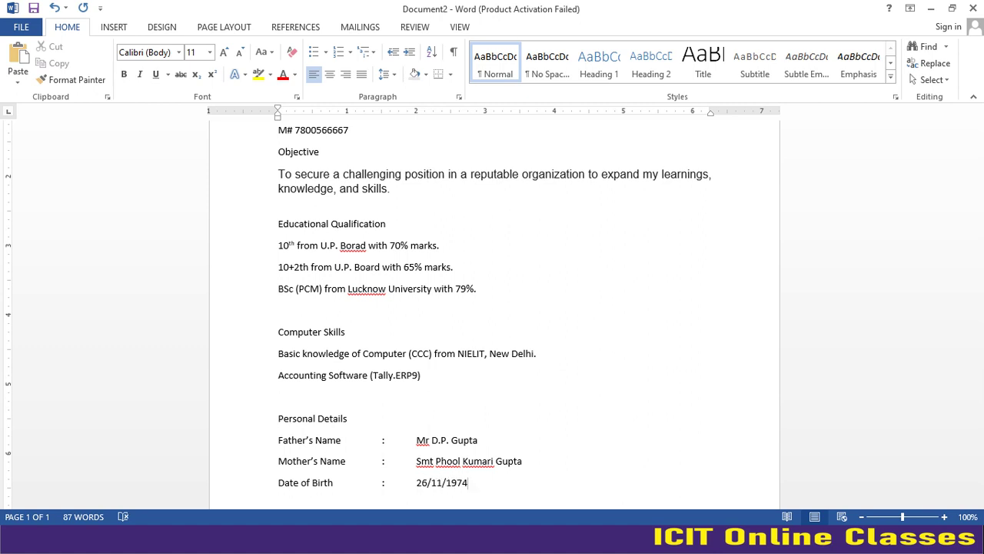
{"action": "type", "text": "Gendar\t:"}
{"action": "key", "text": "Tab"}
{"action": "type", "text": "Male"}
{"action": "key", "text": "Return"}
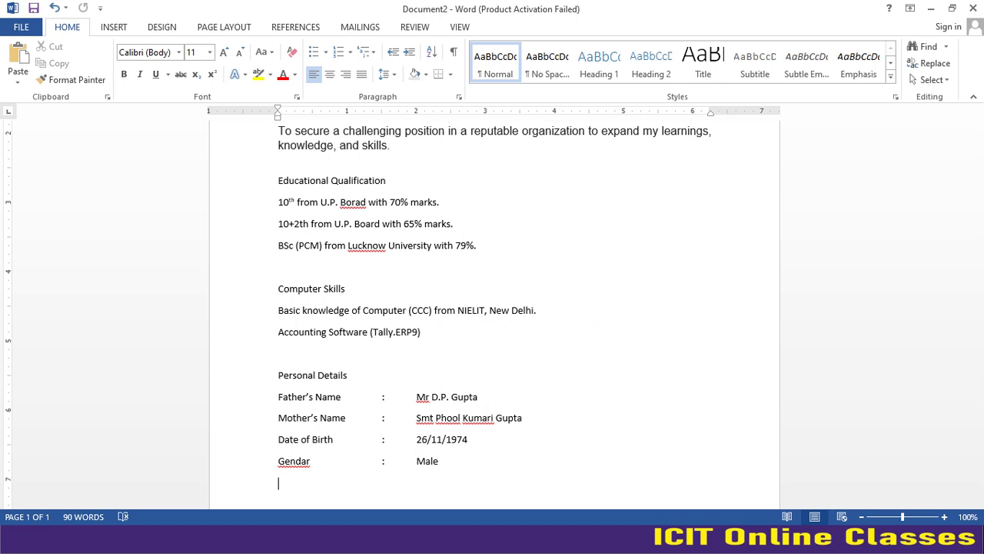
Step: Add a Declaration heading after a blank line, with a new line below it
{"action": "key", "text": "Return"}
{"action": "type", "text": "Declaration"}
{"action": "key", "text": "Return"}
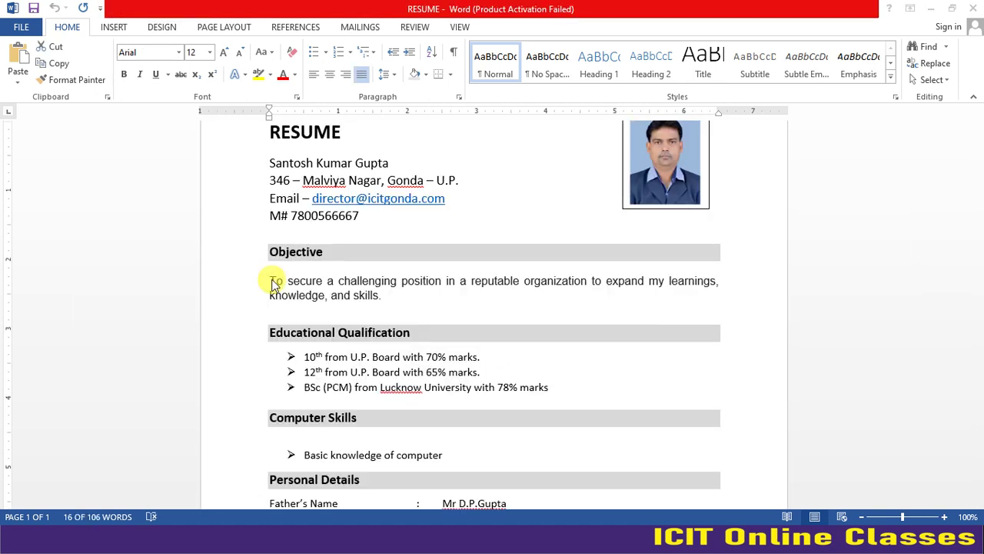
Step: Copy the declaration sentence from the finished RESUME and paste it under Declaration in the draft
{"action": "scroll", "coordinate": [272, 280], "scroll_direction": "down", "scroll_amount": 5}
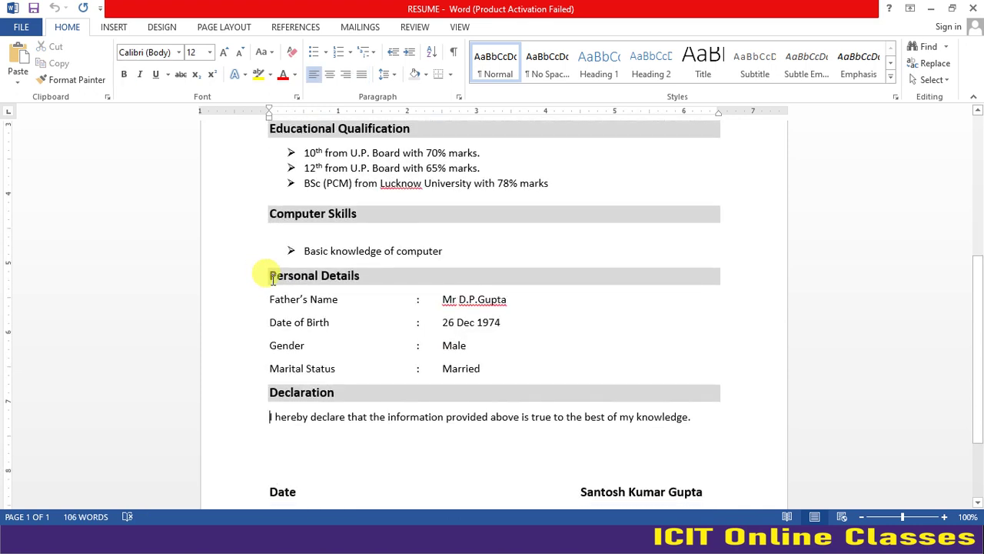
{"action": "key", "text": "shift+End"}
{"action": "key", "text": "alt+Tab"}
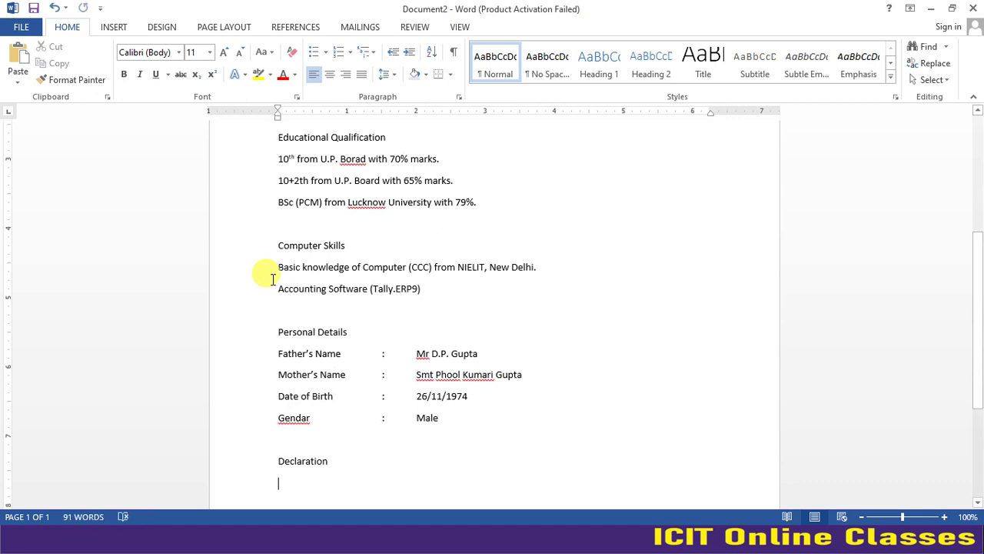
{"action": "key", "text": "ctrl+v"}
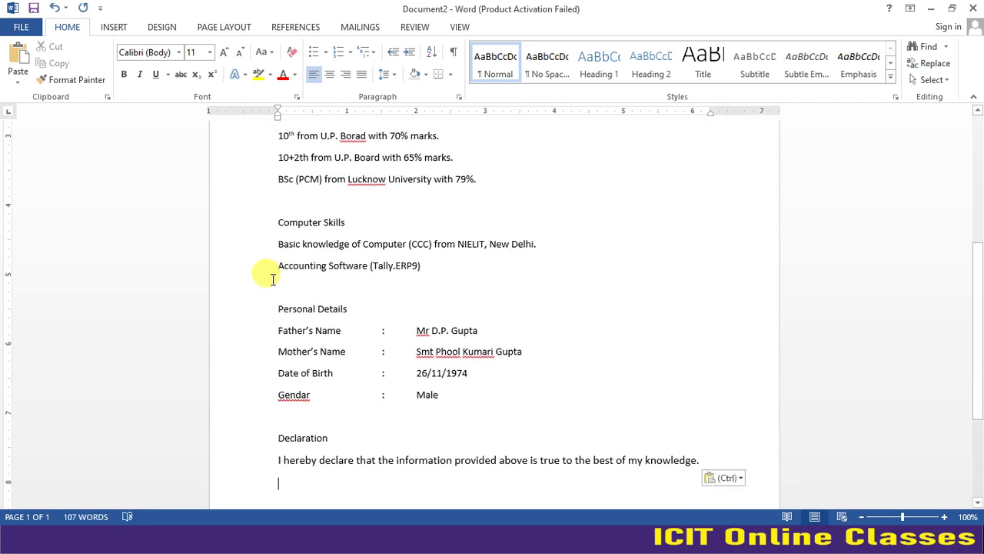
Step: Add a Date line ending with the applicant's name below the declaration
{"action": "key", "text": "Return"}
{"action": "type", "text": "Date Santosh"}
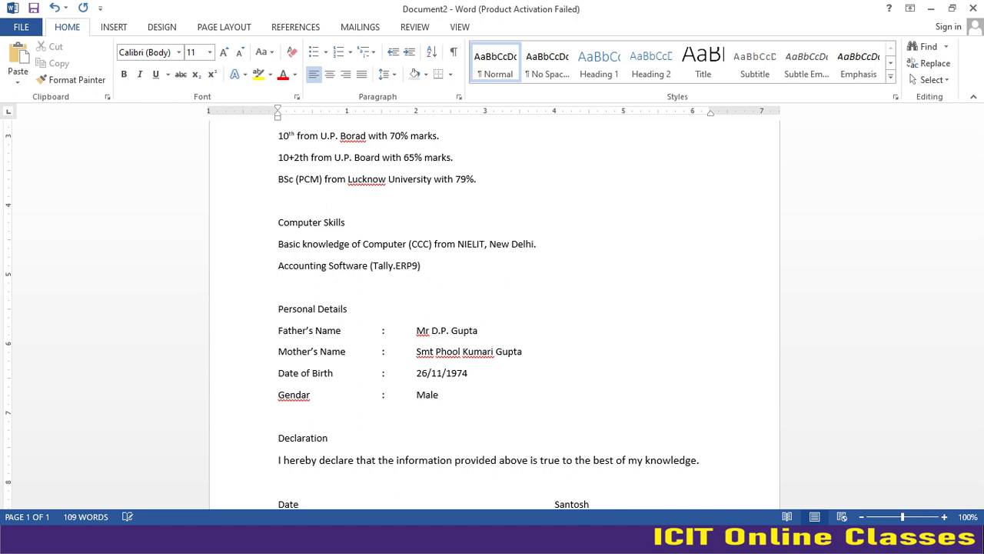
{"action": "type", "text": "m"}
{"action": "key", "text": "Up"}
{"action": "key", "text": "Up"}
{"action": "key", "text": "Up"}
{"action": "key", "text": "Up"}
{"action": "key", "text": "Up"}
{"action": "key", "text": "Up"}
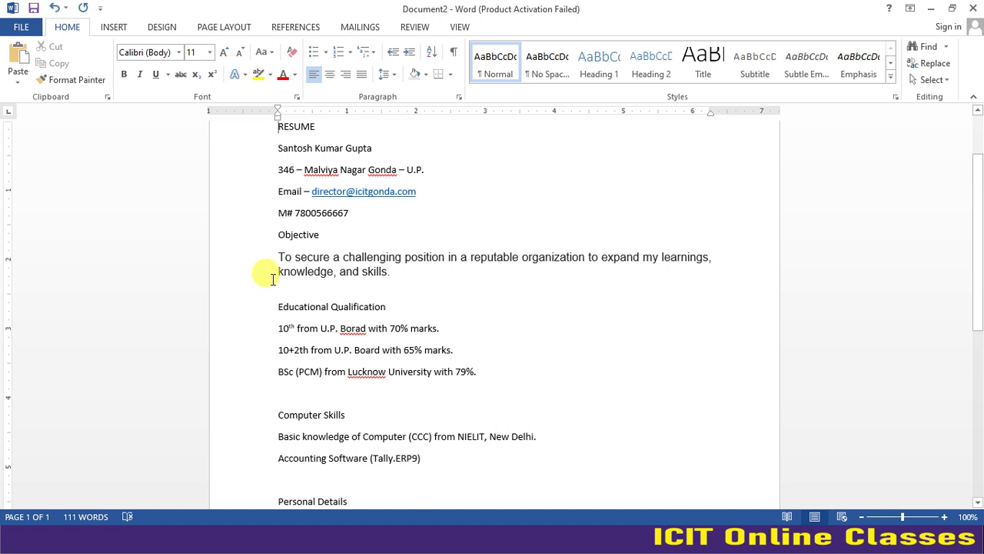
Step: Set the RESUME heading to 22 pt, bold, in the Verdana font
{"action": "scroll", "coordinate": [272, 279], "scroll_direction": "up", "scroll_amount": 2}
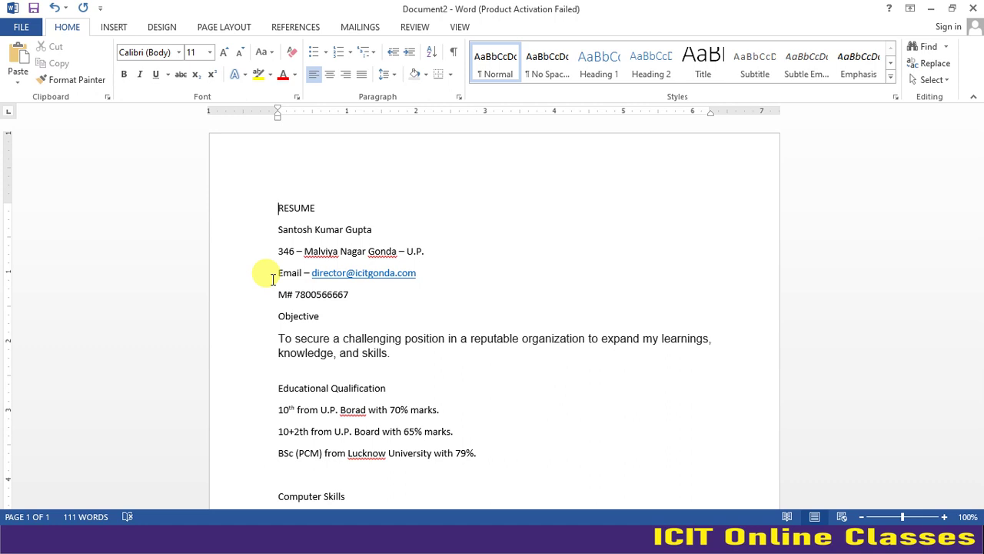
{"action": "key", "text": "shift+Down"}
{"action": "left_click", "coordinate": [198, 54]}
{"action": "type", "text": "22"}
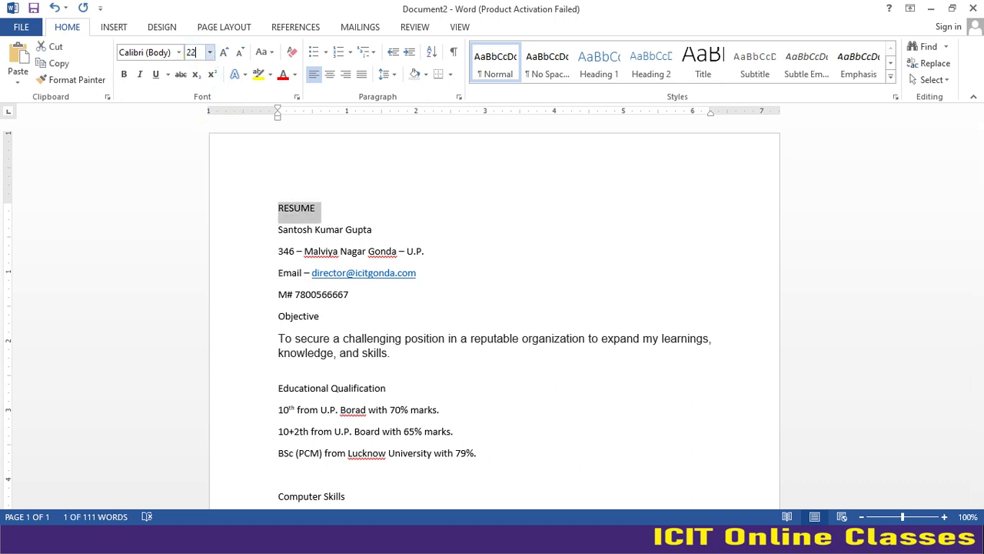
{"action": "key", "text": "Return"}
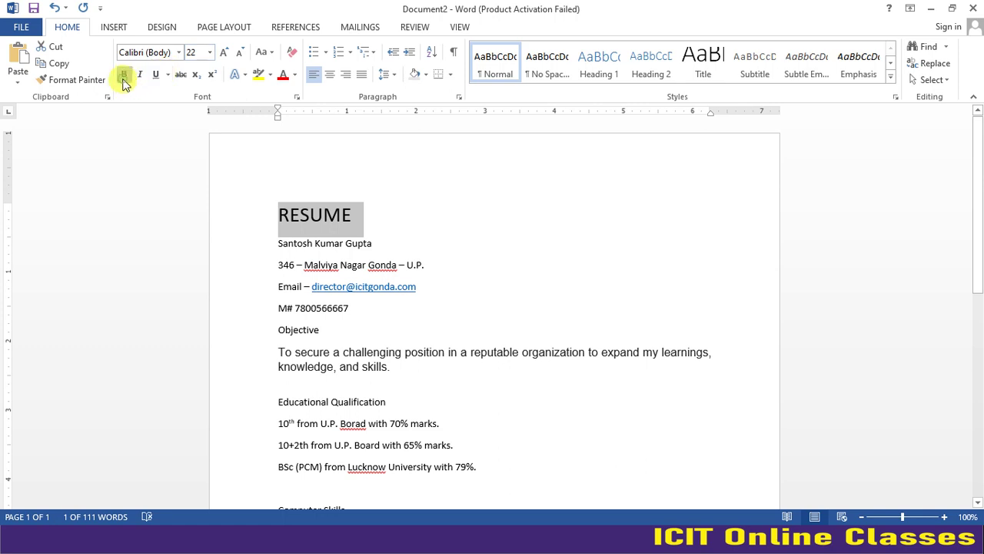
{"action": "left_click", "coordinate": [124, 77]}
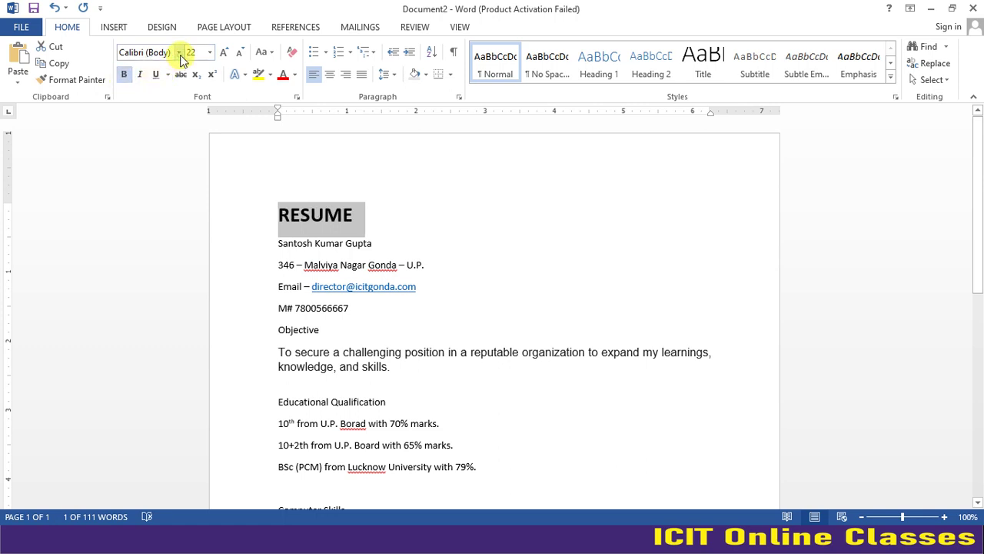
{"action": "left_click", "coordinate": [180, 56]}
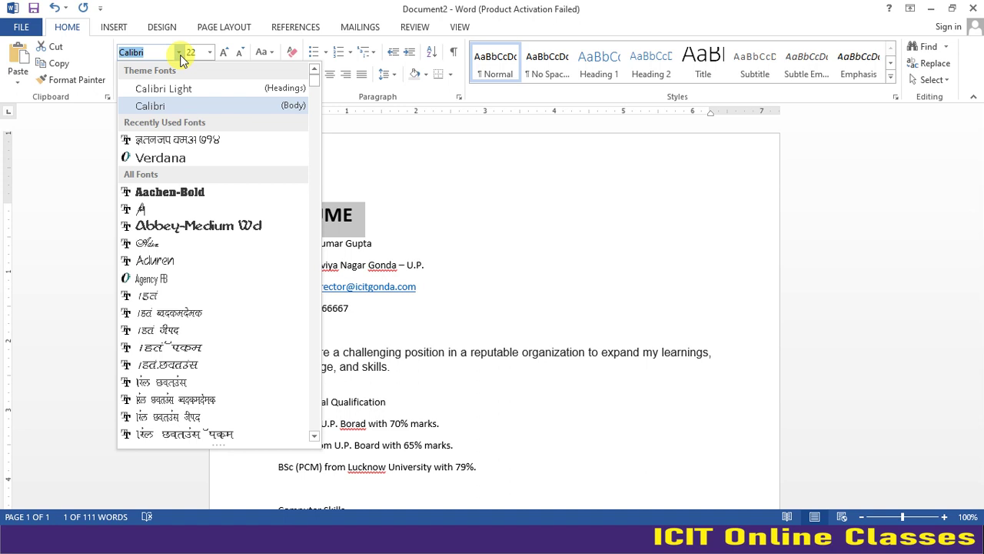
{"action": "key", "text": "Down"}
{"action": "key", "text": "Down"}
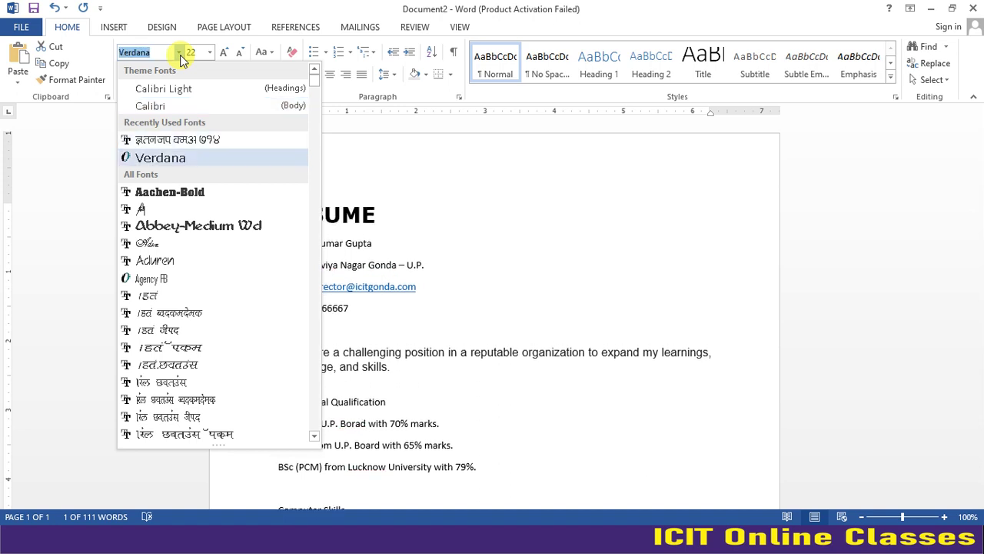
{"action": "key", "text": "Return"}
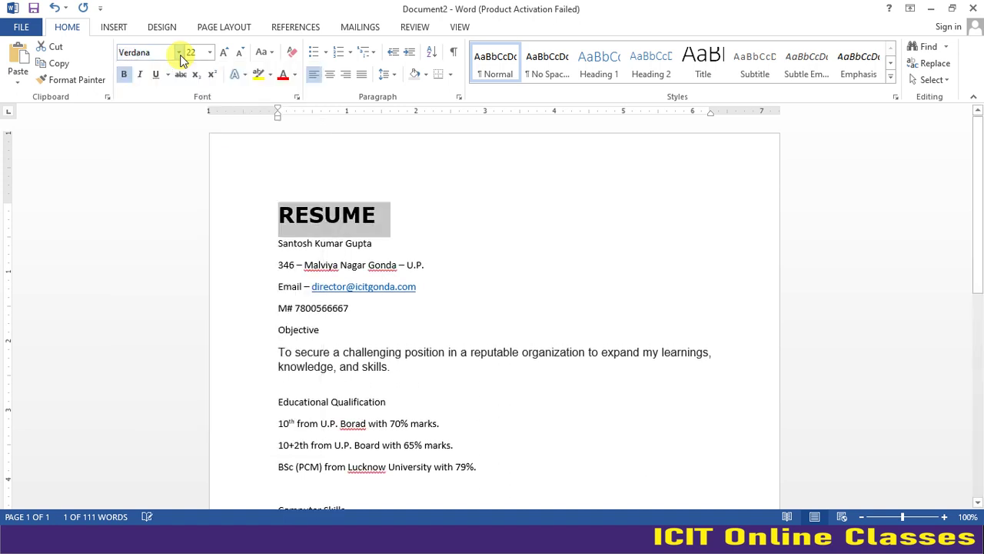
{"action": "left_click", "coordinate": [336, 265]}
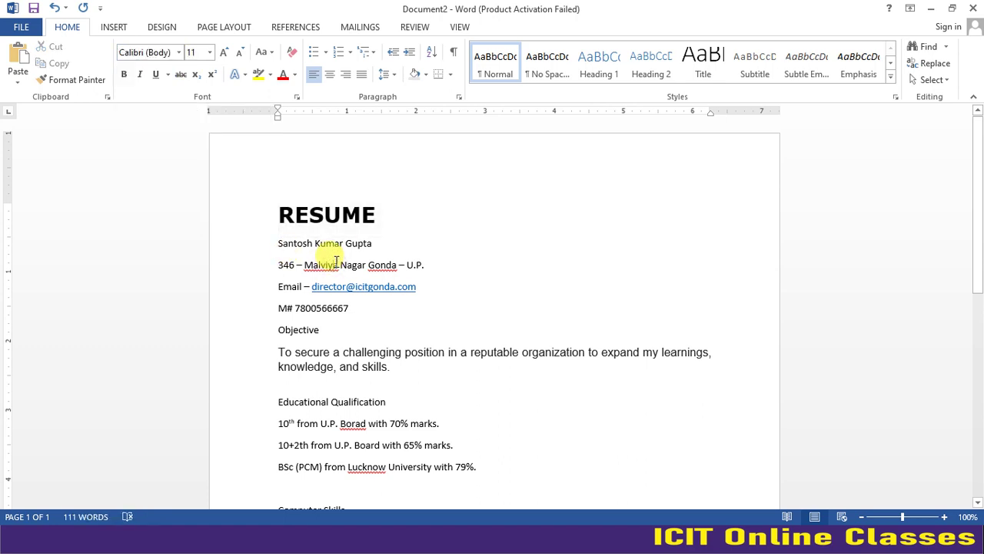
Step: Set the four contact lines to 12 pt with 0 pt spacing after
{"action": "left_click", "coordinate": [278, 243]}
{"action": "key", "text": "shift+Down"}
{"action": "key", "text": "shift+Down"}
{"action": "key", "text": "shift+Down"}
{"action": "key", "text": "shift+Down"}
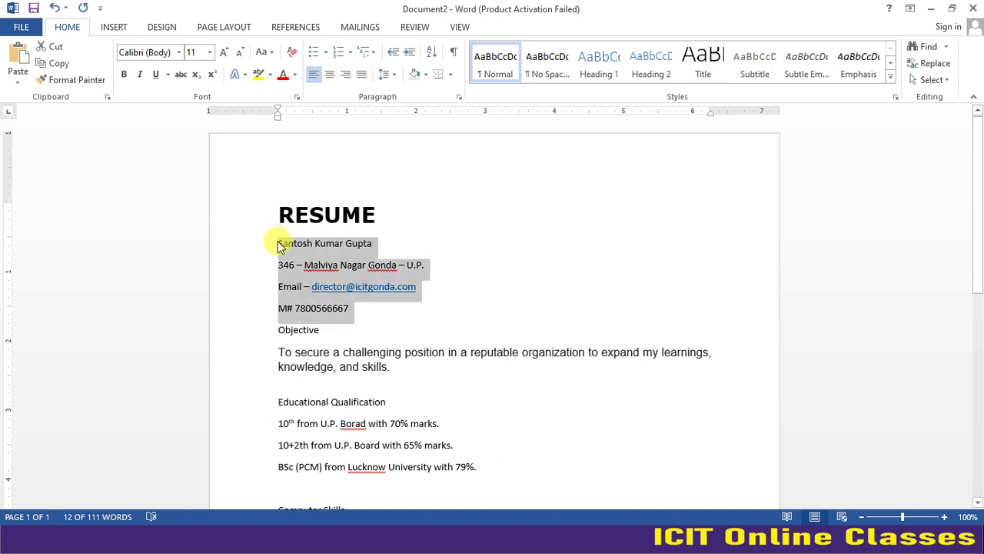
{"action": "left_click", "coordinate": [192, 52]}
{"action": "type", "text": "12"}
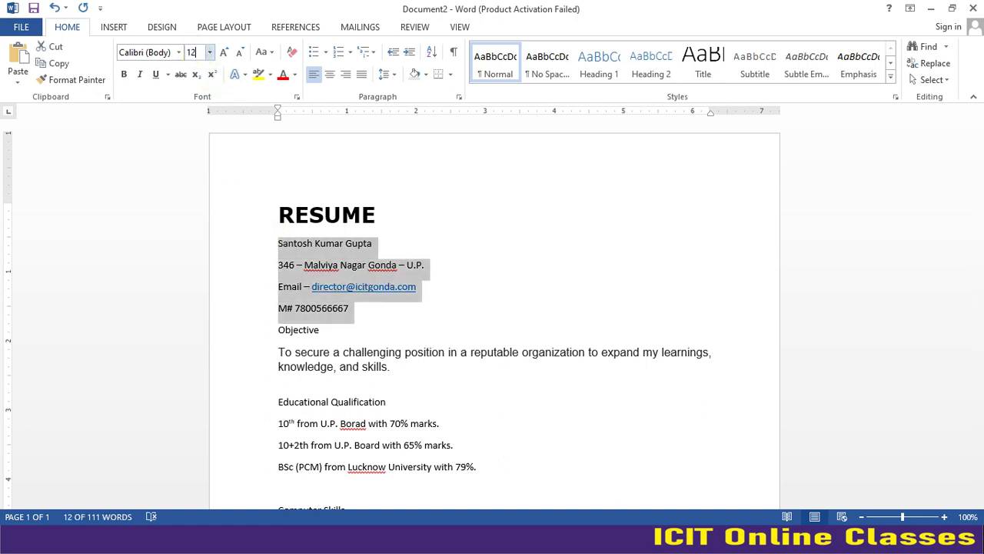
{"action": "key", "text": "Return"}
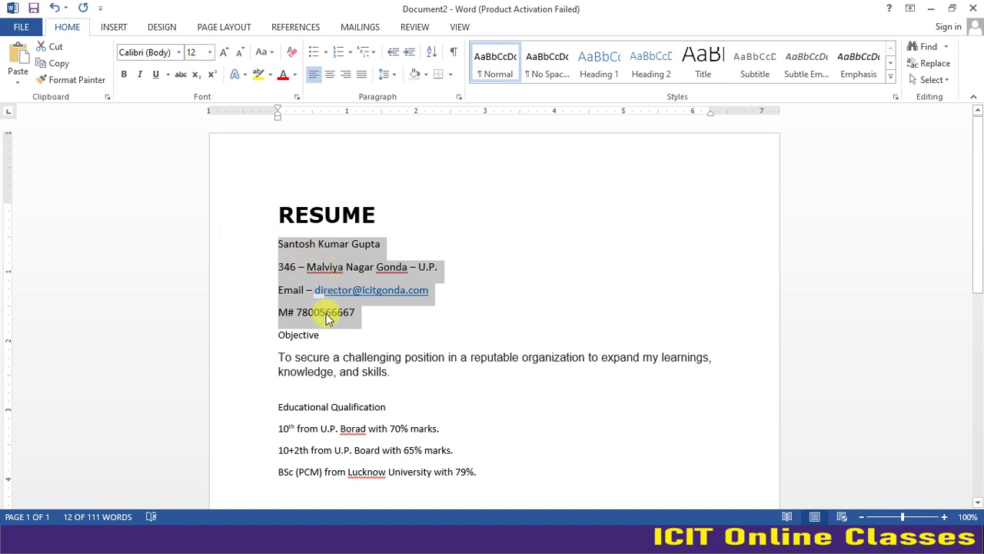
{"action": "left_click", "coordinate": [241, 28]}
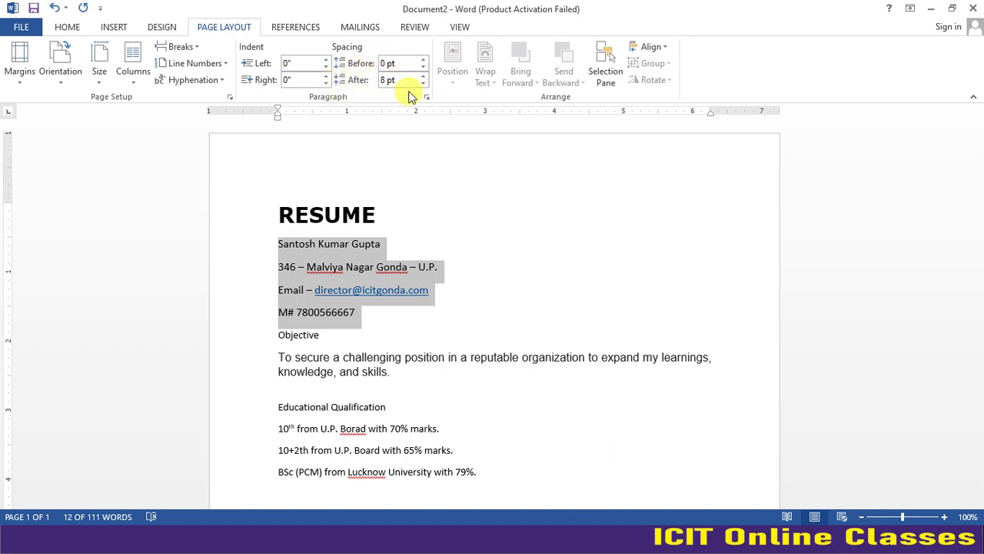
{"action": "left_click", "coordinate": [423, 85]}
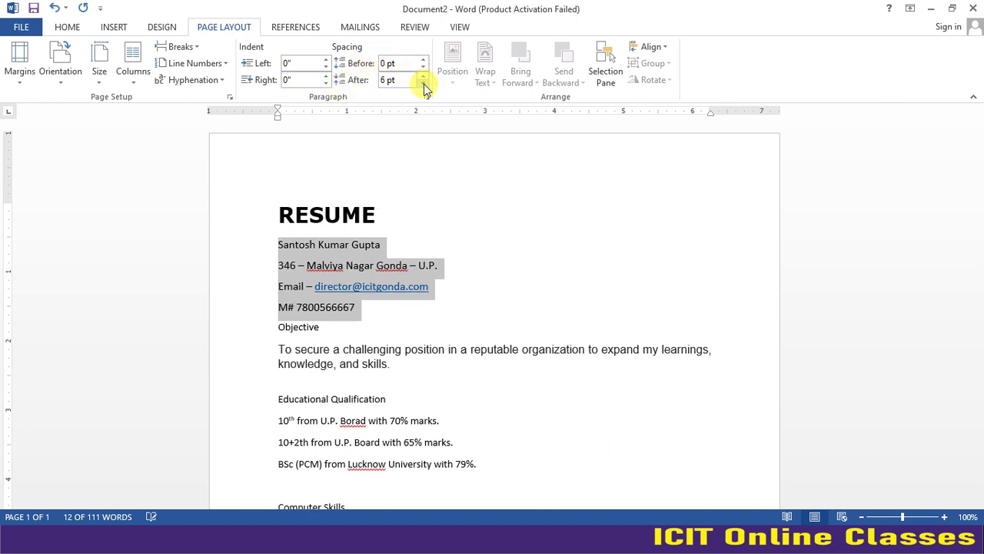
{"action": "left_click", "coordinate": [423, 85]}
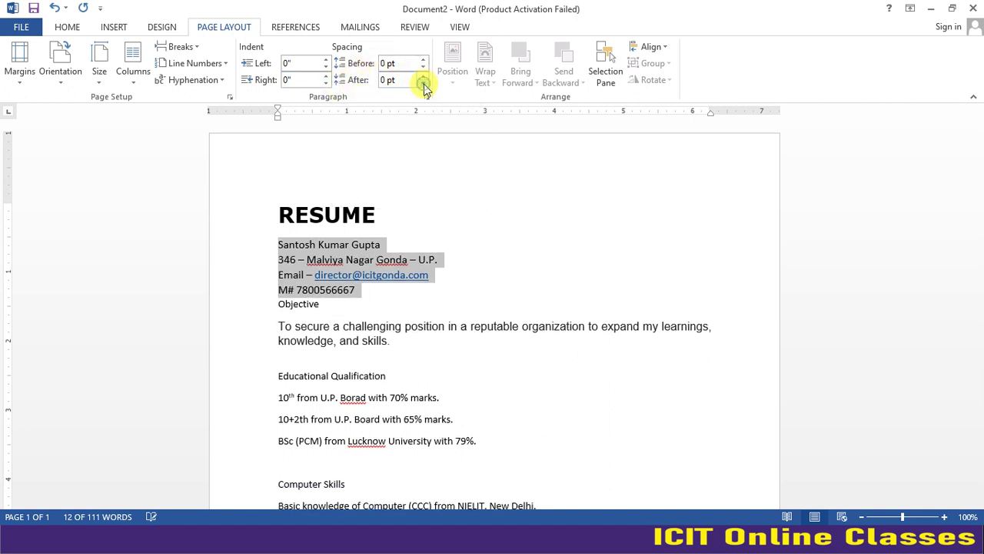
Step: Insert a blank line above the Objective heading
{"action": "left_click", "coordinate": [279, 304]}
{"action": "key", "text": "Return"}
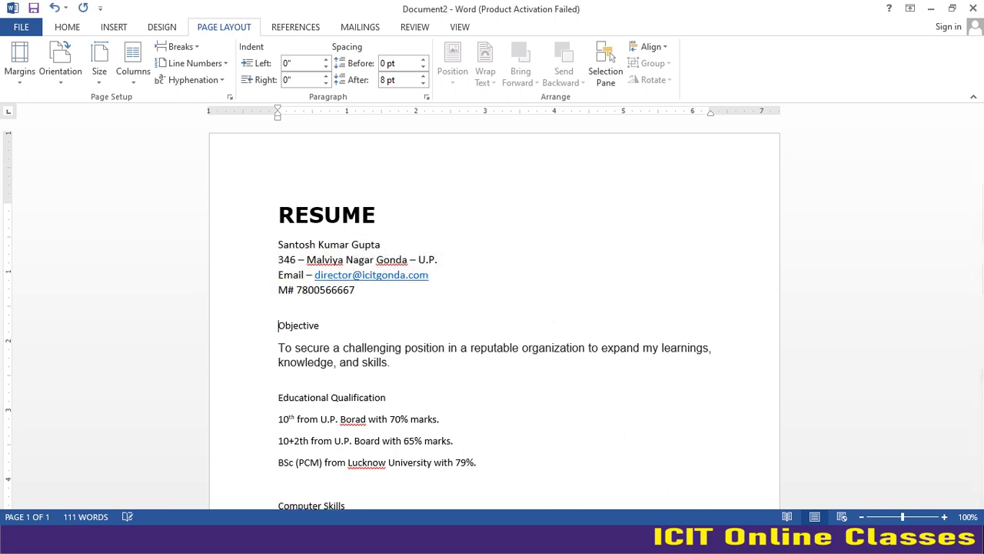
{"action": "key", "text": "shift+Down"}
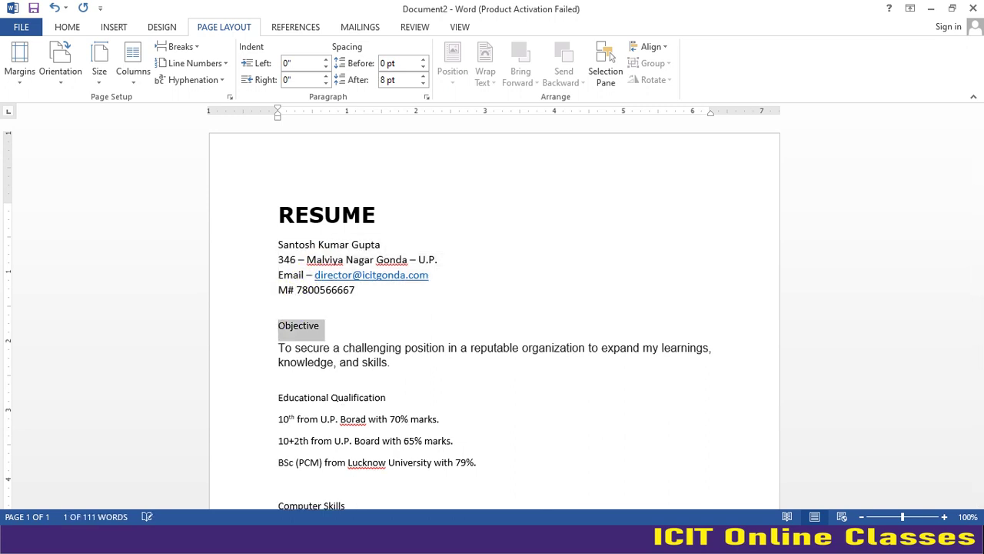
Step: Format the Objective heading as 14 pt bold with a light grey shaded band
{"action": "left_click", "coordinate": [67, 27]}
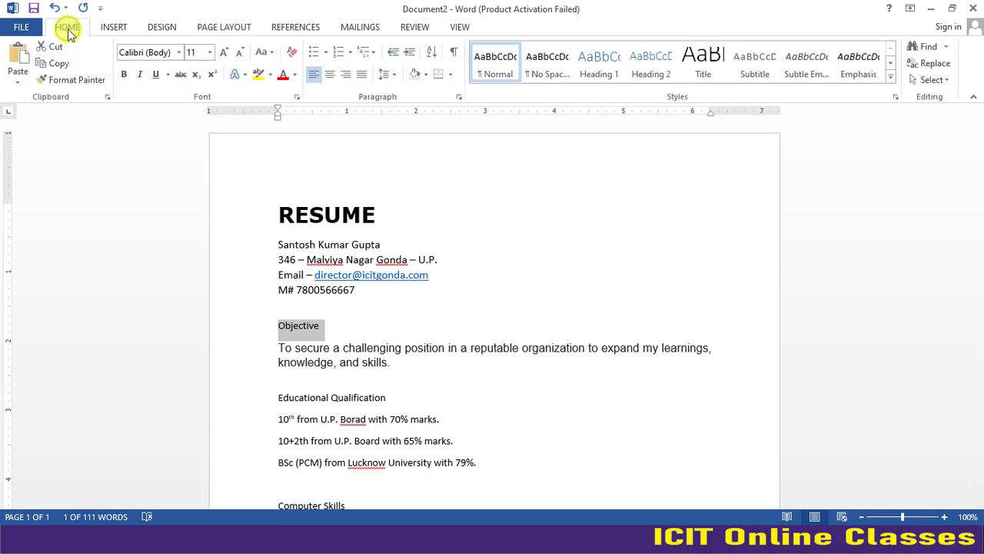
{"action": "left_click", "coordinate": [199, 52]}
{"action": "type", "text": "14"}
{"action": "key", "text": "Return"}
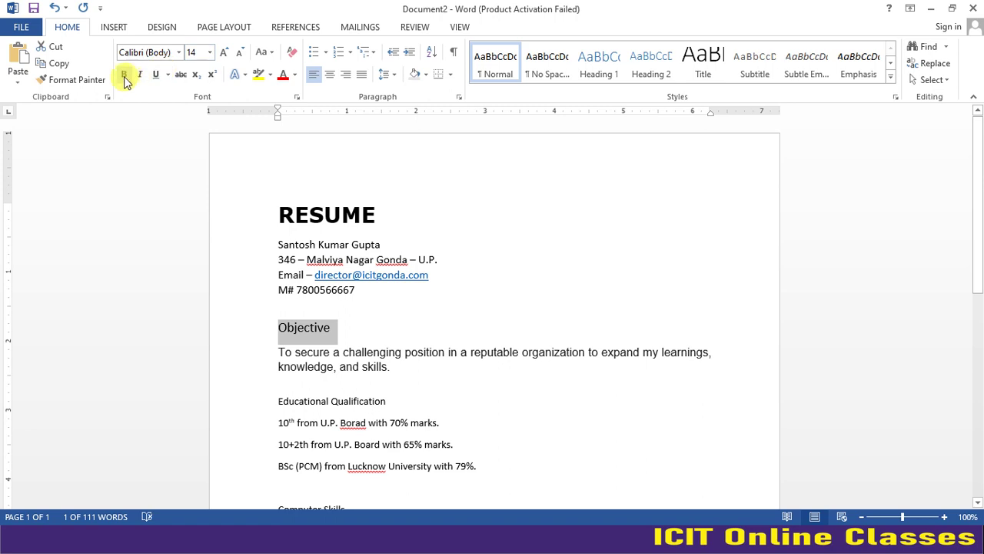
{"action": "left_click", "coordinate": [124, 75]}
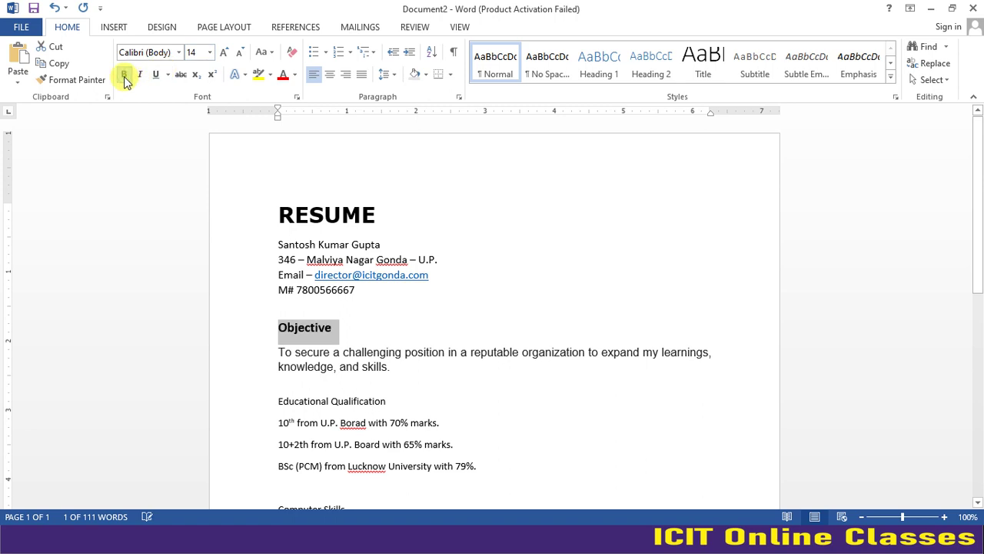
{"action": "left_click", "coordinate": [428, 76]}
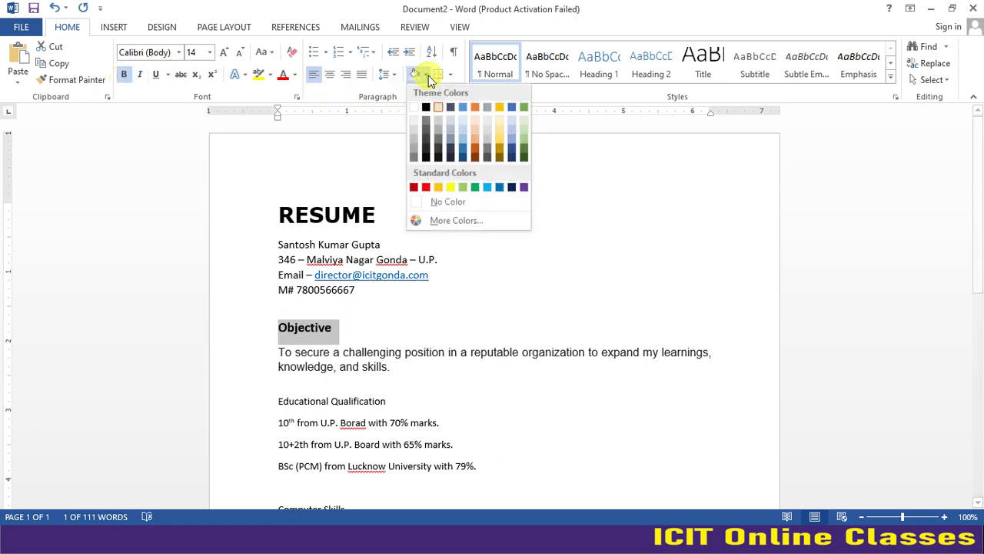
{"action": "left_click", "coordinate": [438, 113]}
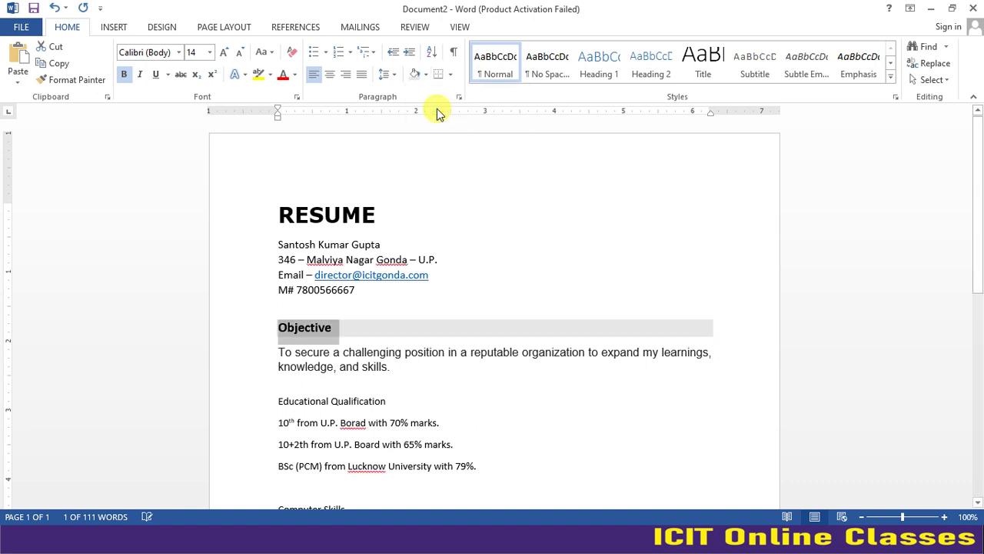
{"action": "key", "text": "Down"}
{"action": "key", "text": "Down"}
{"action": "key", "text": "Down"}
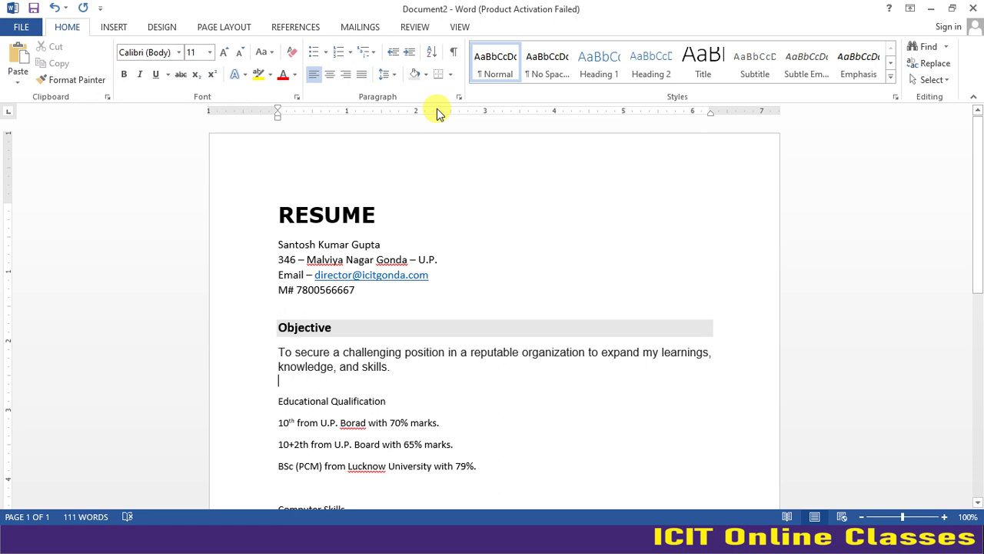
{"action": "key", "text": "Up"}
{"action": "key", "text": "Up"}
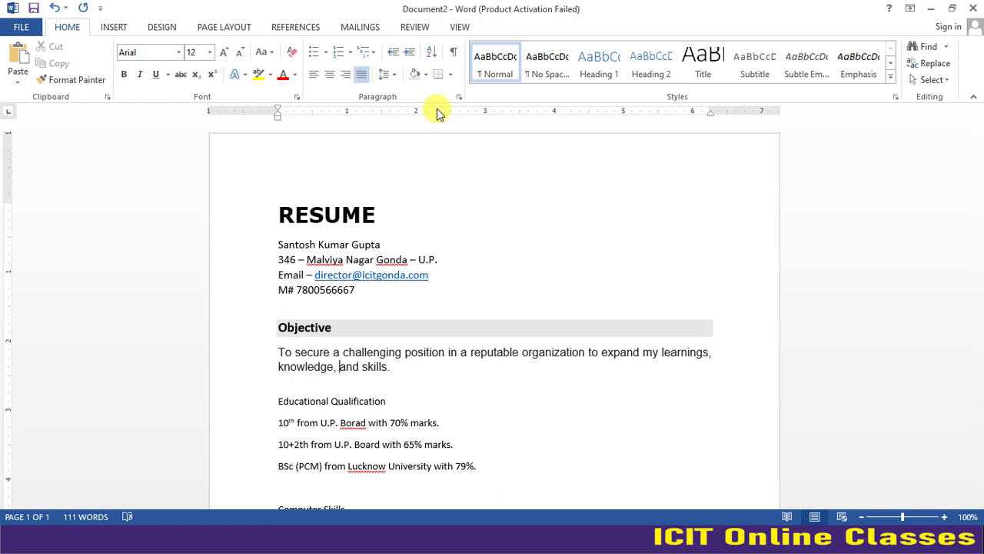
{"action": "left_click", "coordinate": [275, 401]}
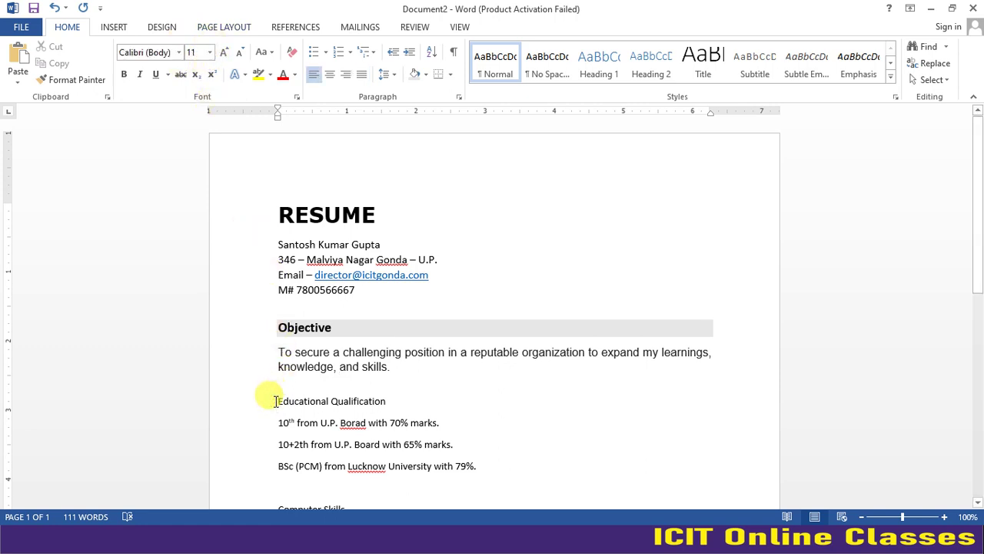
Step: Make Educational Qualification 14 pt bold with the same light grey shading
{"action": "triple_click", "coordinate": [274, 400]}
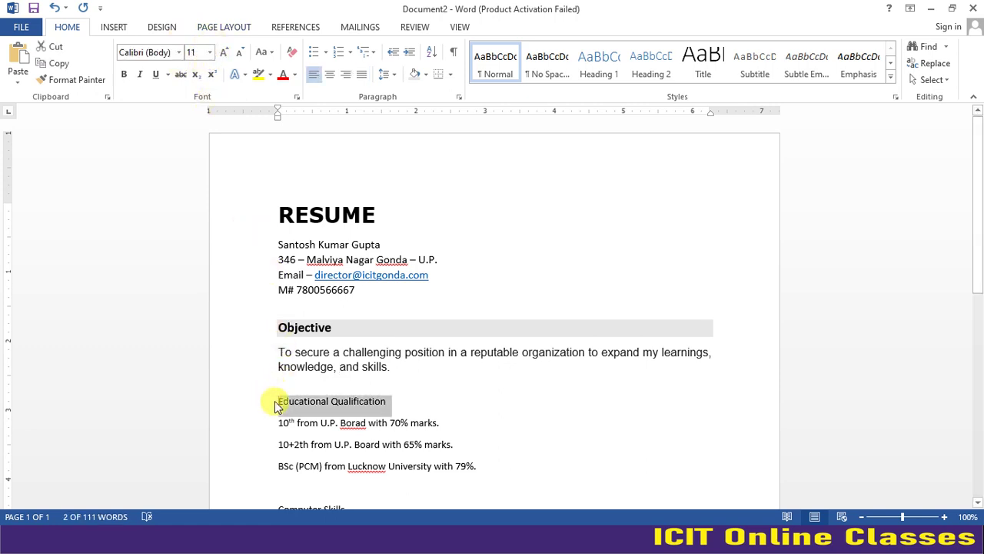
{"action": "left_click", "coordinate": [199, 52]}
{"action": "type", "text": "14"}
{"action": "key", "text": "Return"}
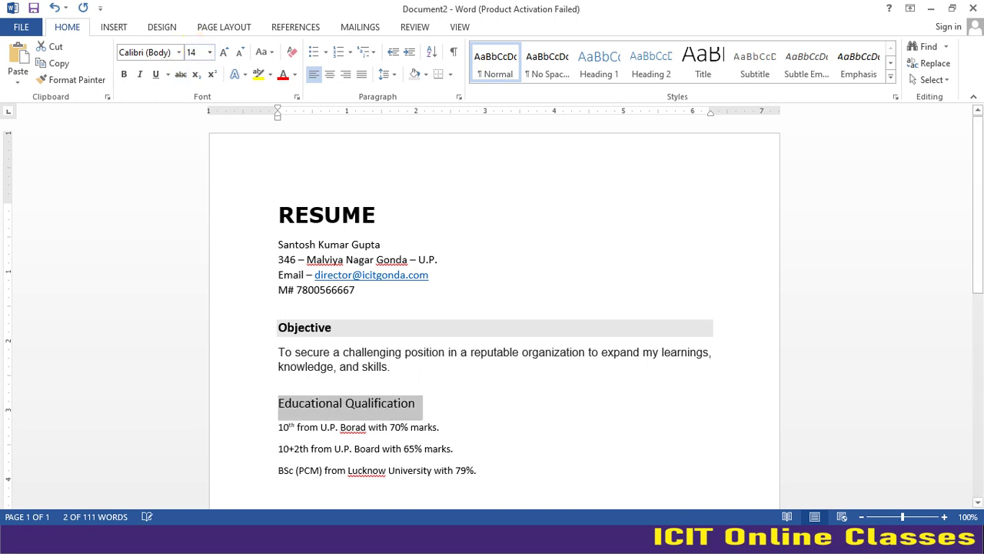
{"action": "left_click", "coordinate": [123, 74]}
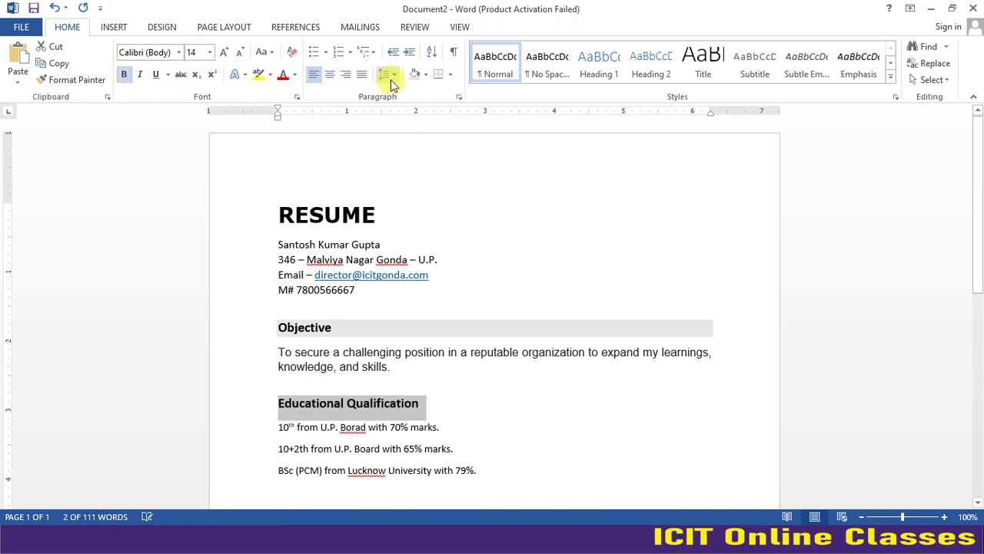
{"action": "left_click", "coordinate": [415, 73]}
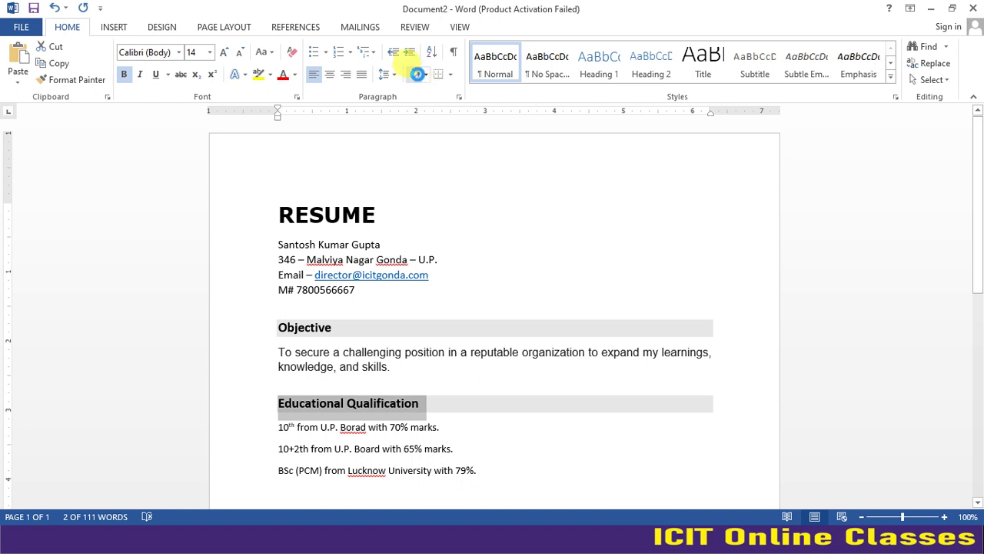
Step: Set the three qualification lines to 12 pt and give them arrow bullets
{"action": "key", "text": "Down"}
{"action": "key", "text": "Down"}
{"action": "key", "text": "Down"}
{"action": "key", "text": "Down"}
{"action": "key", "text": "Down"}
{"action": "key", "text": "Down"}
{"action": "key", "text": "Down"}
{"action": "key", "text": "Down"}
{"action": "key", "text": "Down"}
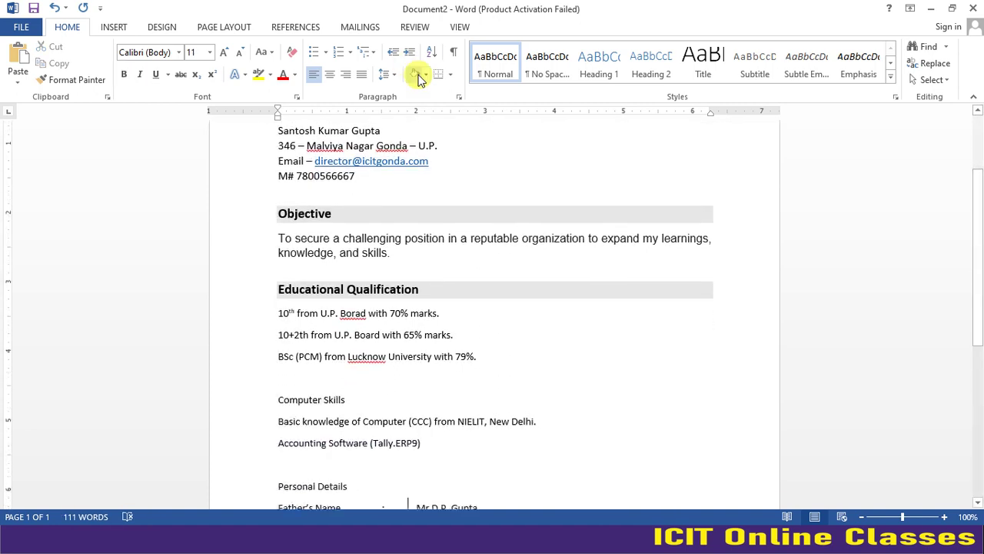
{"action": "key", "text": "Down"}
{"action": "key", "text": "Down"}
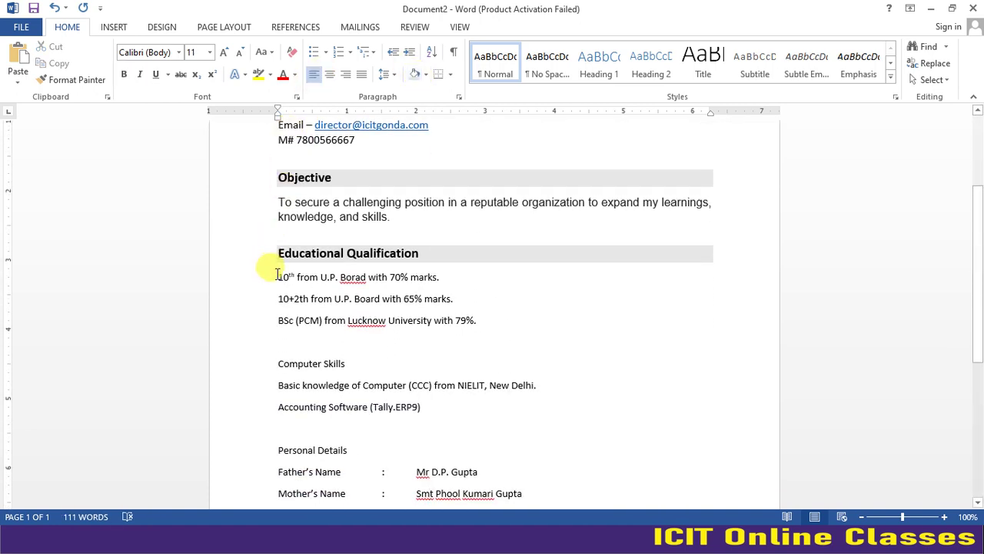
{"action": "left_click", "coordinate": [276, 275]}
{"action": "key", "text": "shift+Down"}
{"action": "key", "text": "shift+Down"}
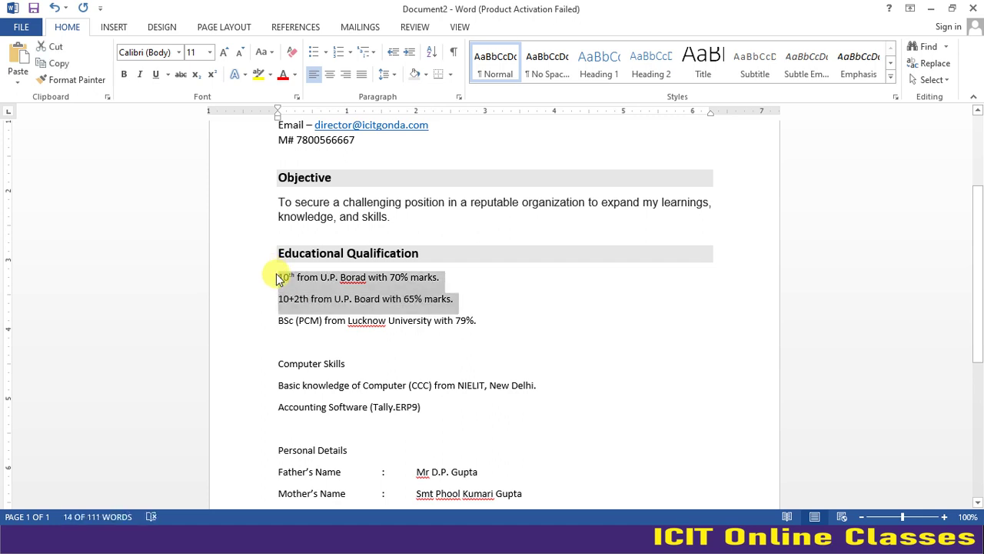
{"action": "key", "text": "shift+Down"}
{"action": "left_click", "coordinate": [192, 51]}
{"action": "type", "text": "10+2"}
{"action": "key", "text": "Return"}
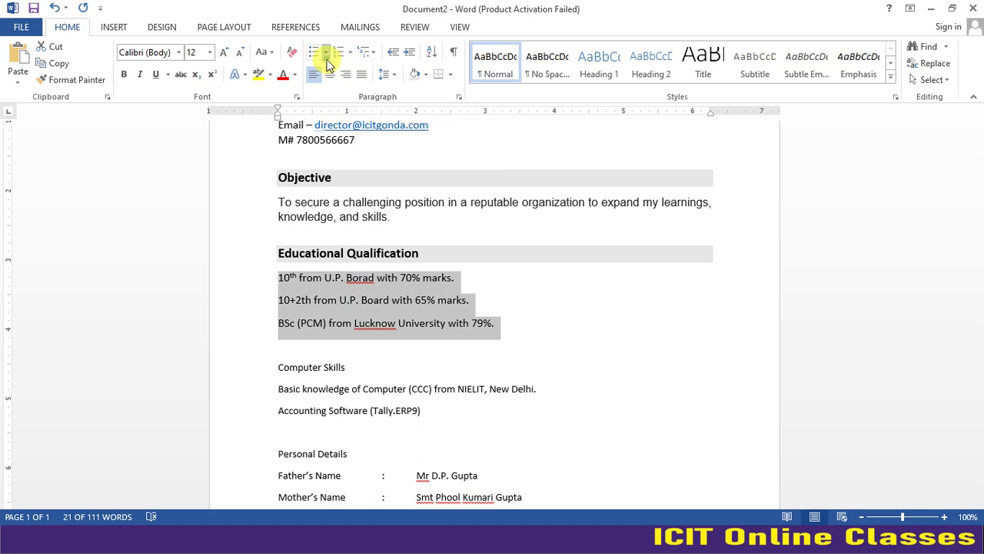
{"action": "left_click", "coordinate": [326, 54]}
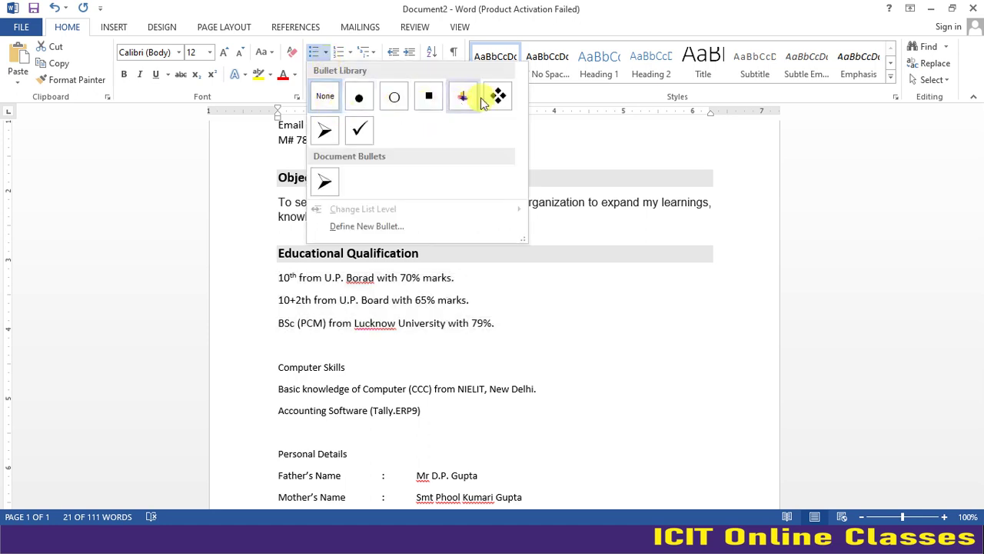
{"action": "left_click", "coordinate": [324, 131]}
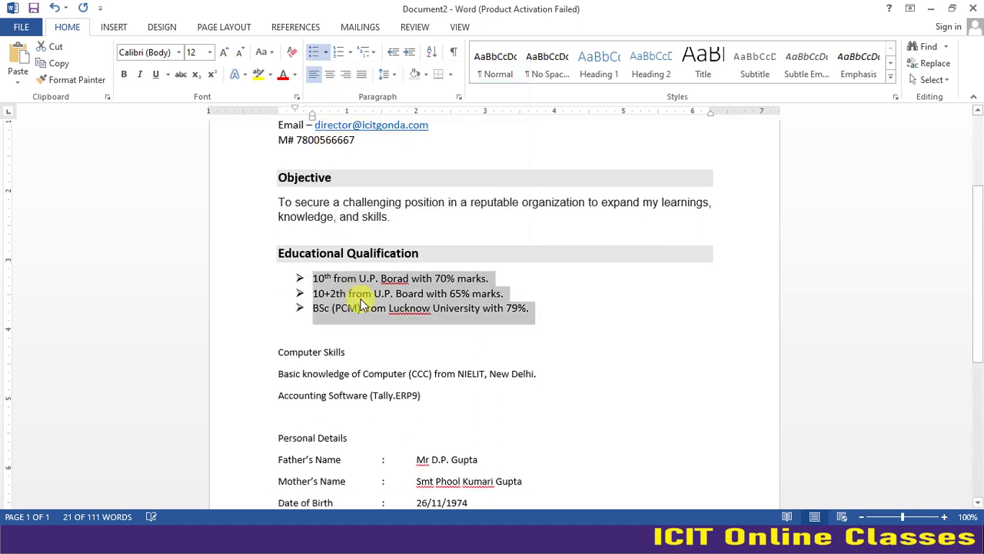
{"action": "left_click", "coordinate": [370, 345]}
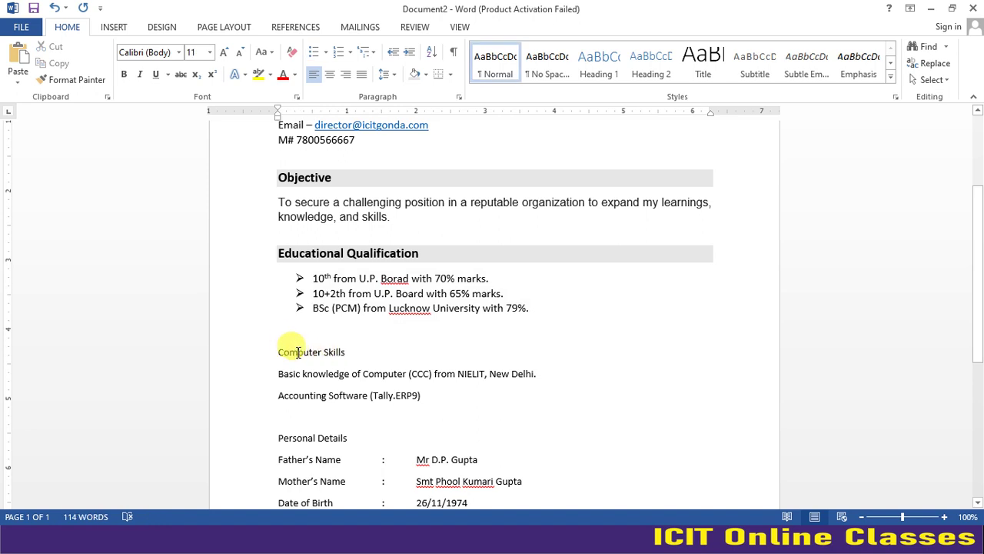
Step: Make the Computer Skills heading 14 pt bold with grey shading
{"action": "triple_click", "coordinate": [298, 352]}
{"action": "left_click", "coordinate": [194, 52]}
{"action": "type", "text": "14"}
{"action": "key", "text": "Return"}
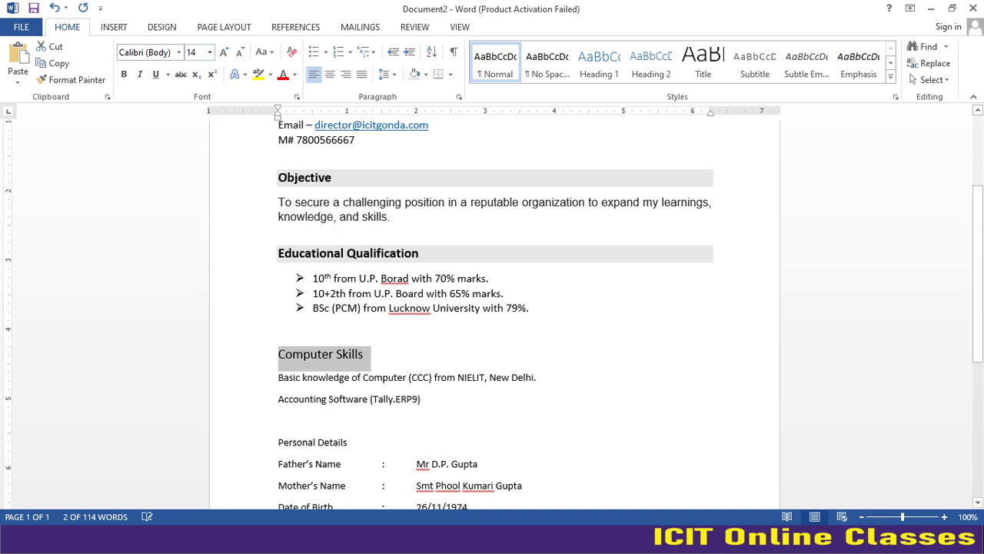
{"action": "left_click", "coordinate": [124, 74]}
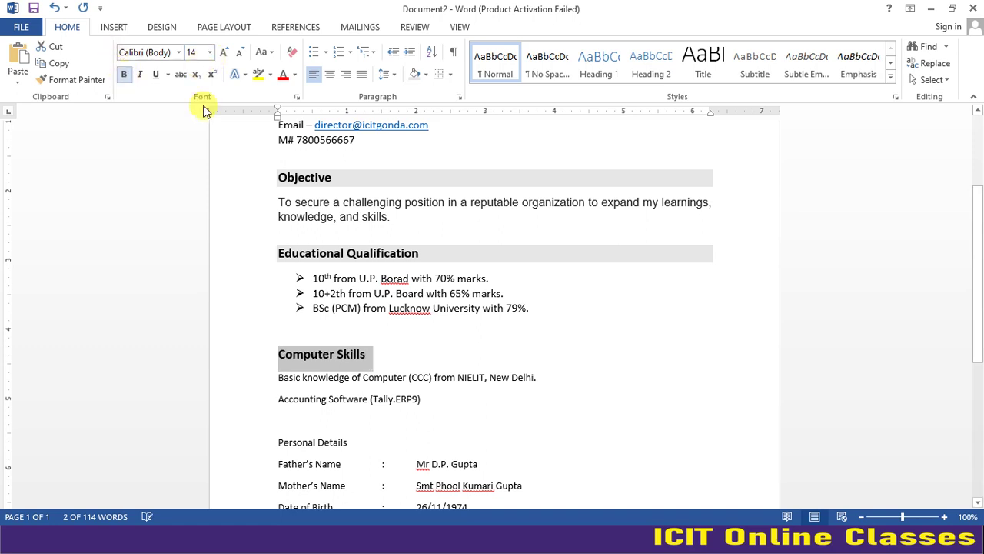
{"action": "left_click", "coordinate": [414, 75]}
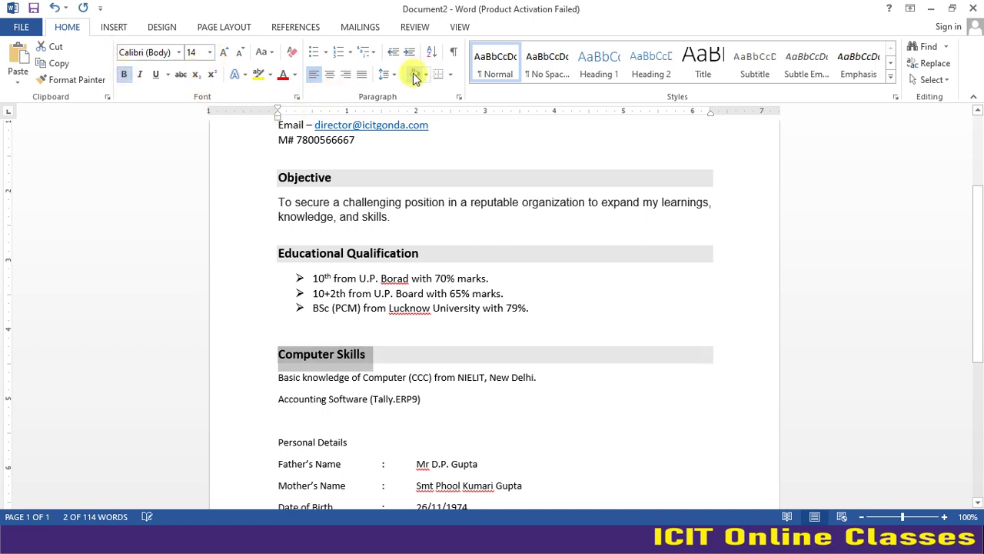
Step: Set the two computer skill lines to 12 pt and bullet them
{"action": "key", "text": "Down"}
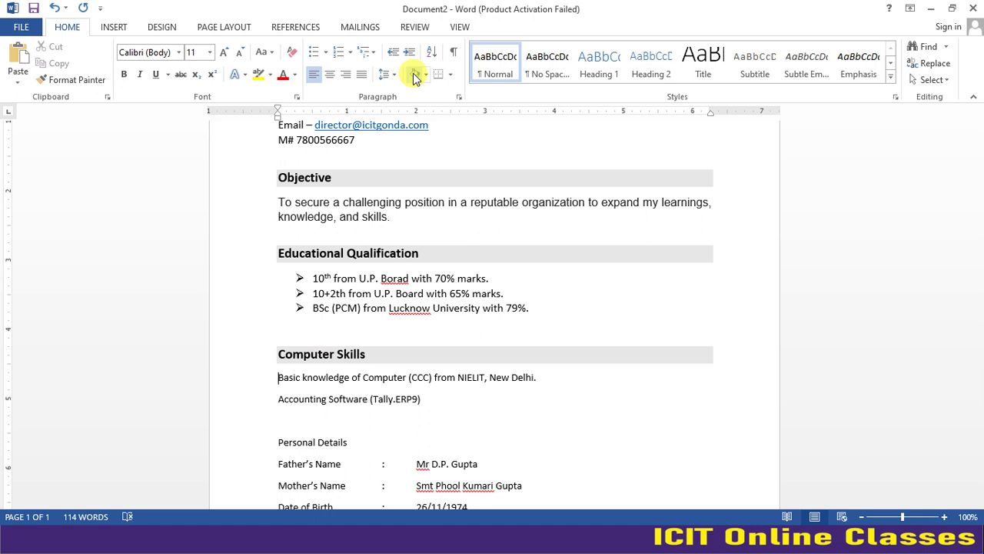
{"action": "key", "text": "shift+Down"}
{"action": "key", "text": "shift+Down"}
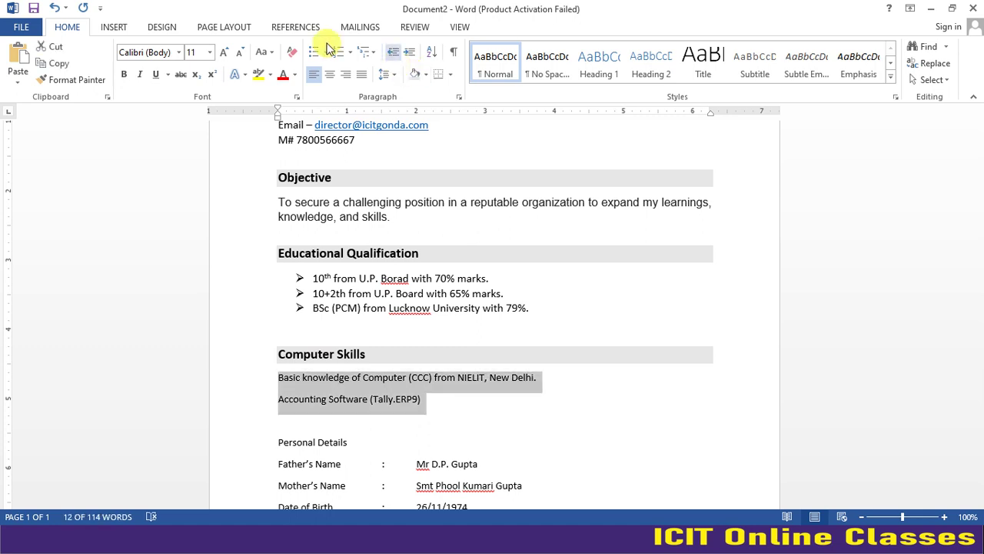
{"action": "left_click", "coordinate": [192, 52]}
{"action": "type", "text": "12"}
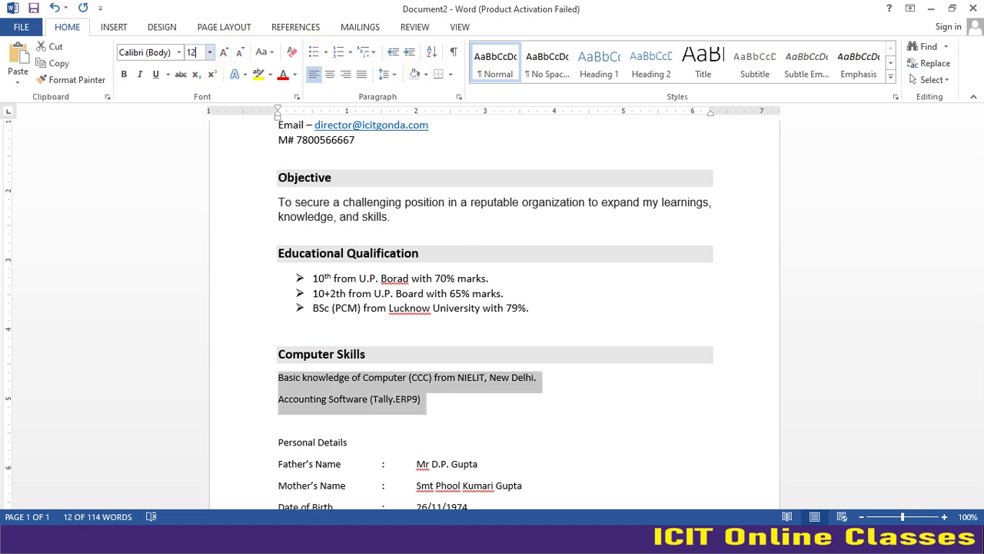
{"action": "key", "text": "Return"}
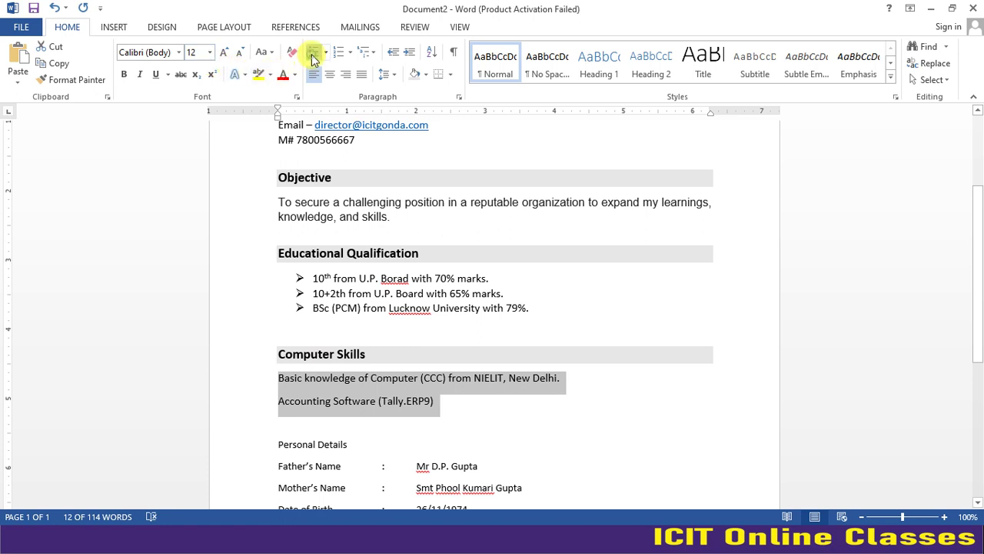
{"action": "left_click", "coordinate": [313, 52]}
{"action": "left_click", "coordinate": [472, 430]}
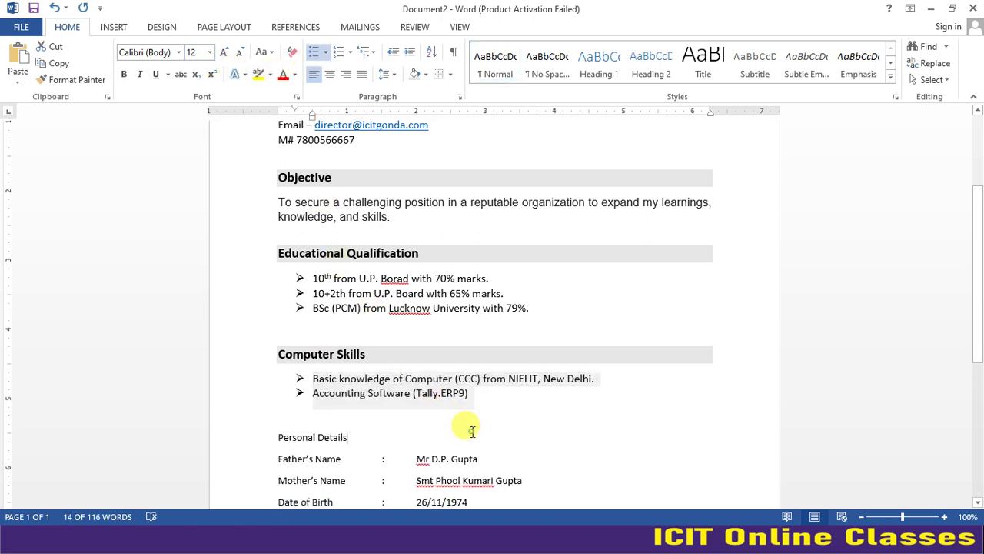
{"action": "key", "text": "Down"}
{"action": "key", "text": "Down"}
{"action": "key", "text": "Down"}
{"action": "key", "text": "Down"}
{"action": "key", "text": "Down"}
{"action": "key", "text": "Down"}
{"action": "key", "text": "Down"}
{"action": "key", "text": "Down"}
{"action": "key", "text": "Up"}
{"action": "key", "text": "Up"}
{"action": "key", "text": "Up"}
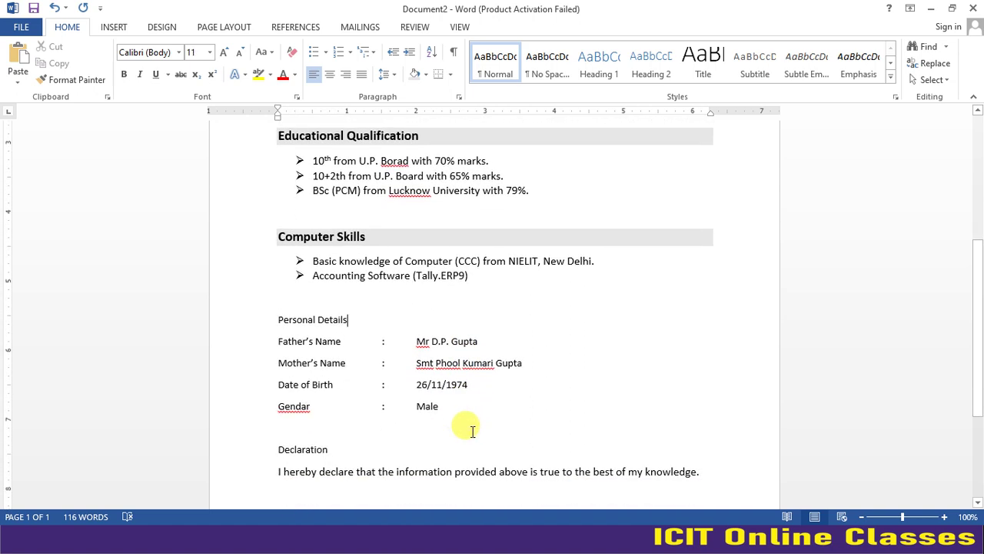
Step: Make the Personal Details heading 14 pt bold
{"action": "key", "text": "shift+Right"}
{"action": "key", "text": "shift+Home"}
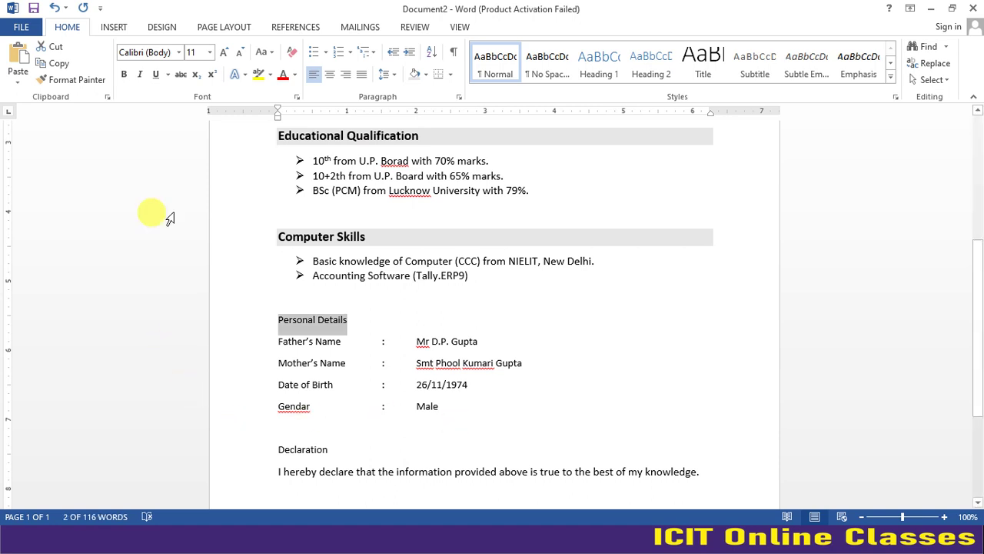
{"action": "type", "text": "14"}
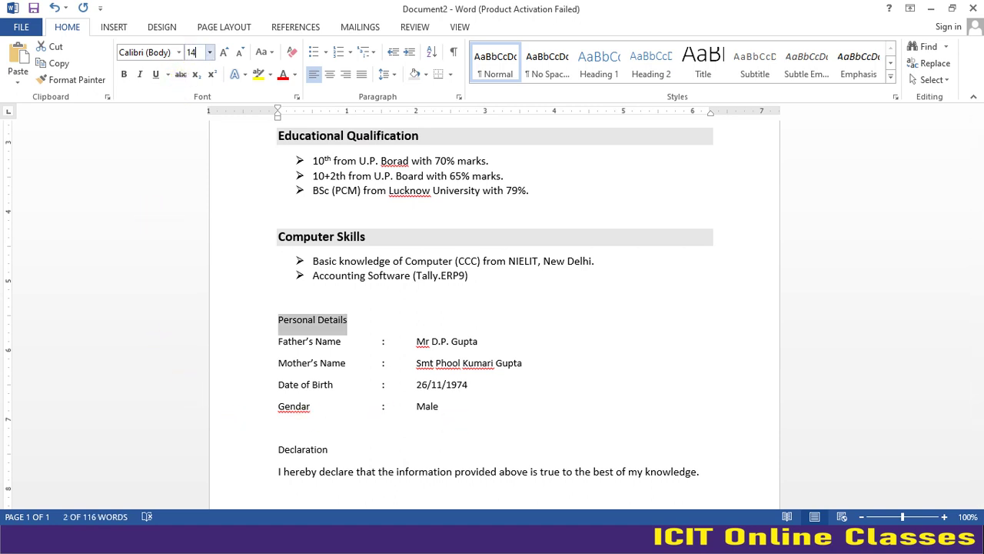
{"action": "key", "text": "Return"}
{"action": "left_click", "coordinate": [124, 75]}
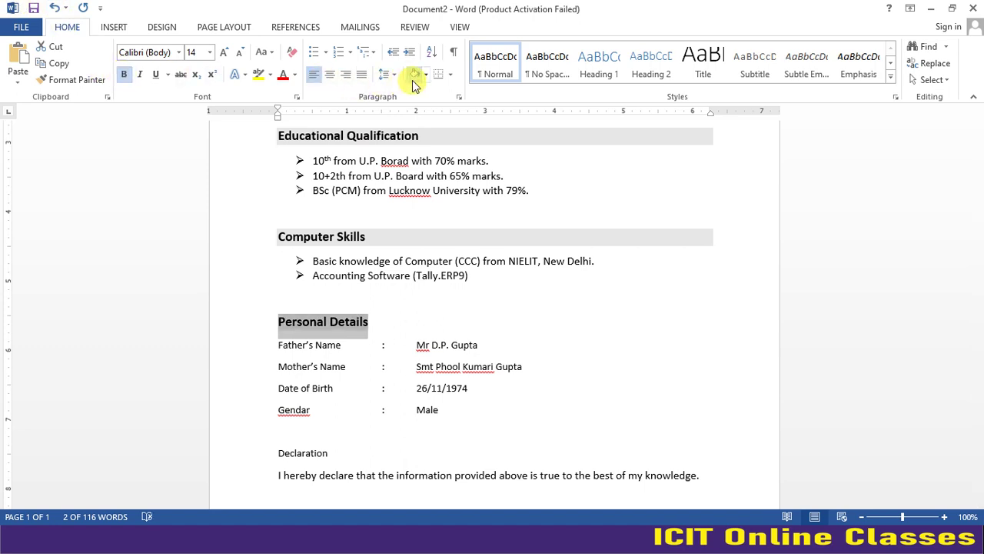
Step: Set the Father's Name through Gendar detail lines to 12 pt
{"action": "key", "text": "Down"}
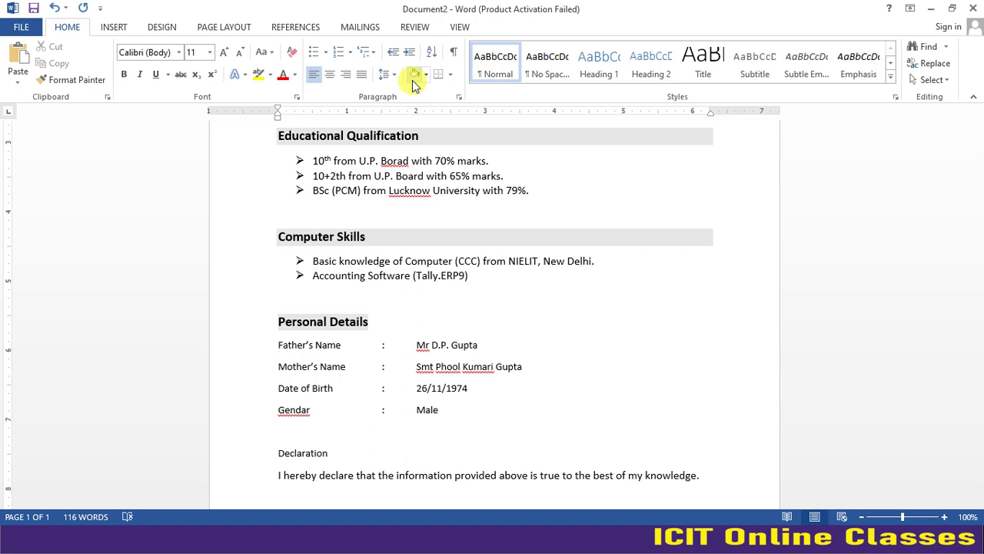
{"action": "key", "text": "shift+Down"}
{"action": "key", "text": "shift+Down"}
{"action": "key", "text": "shift+Down"}
{"action": "key", "text": "shift+Down"}
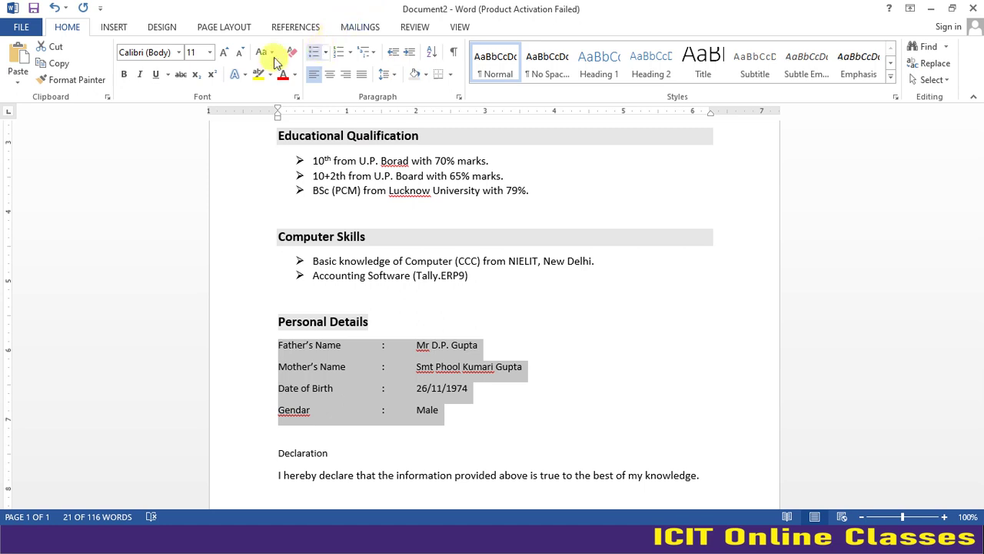
{"action": "type", "text": "12"}
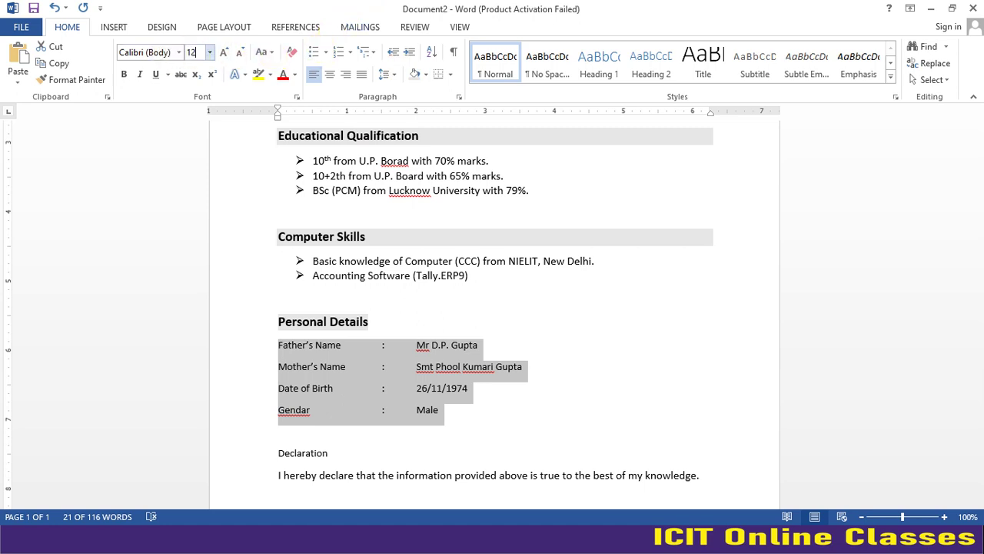
{"action": "key", "text": "Return"}
Step: Correct Gendar to Gender and delete extra tabs so the colons align
{"action": "key", "text": "Right"}
{"action": "key", "text": "Up"}
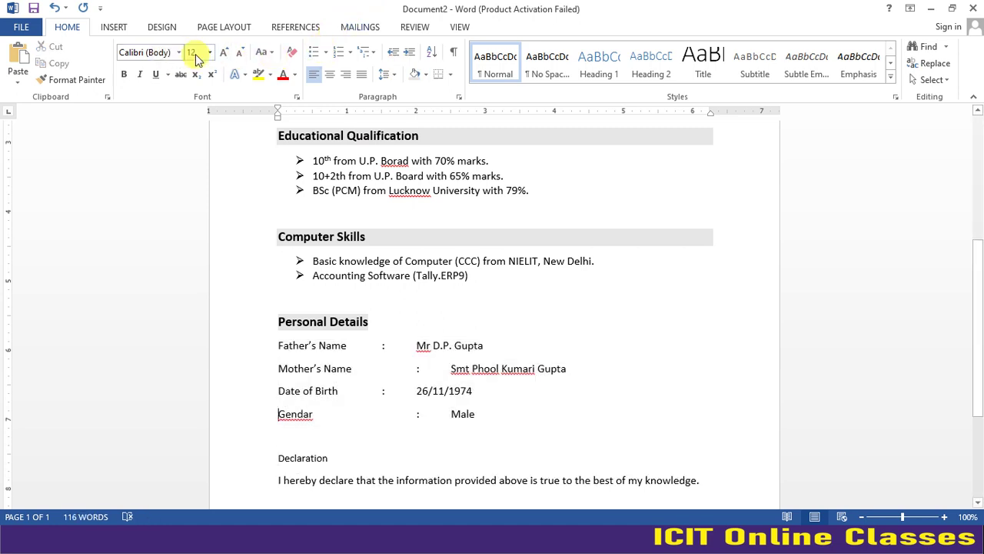
{"action": "key", "text": "BackSpace"}
{"action": "key", "text": "BackSpace"}
{"action": "type", "text": "er"}
{"action": "key", "text": "Up"}
{"action": "key", "text": "Up"}
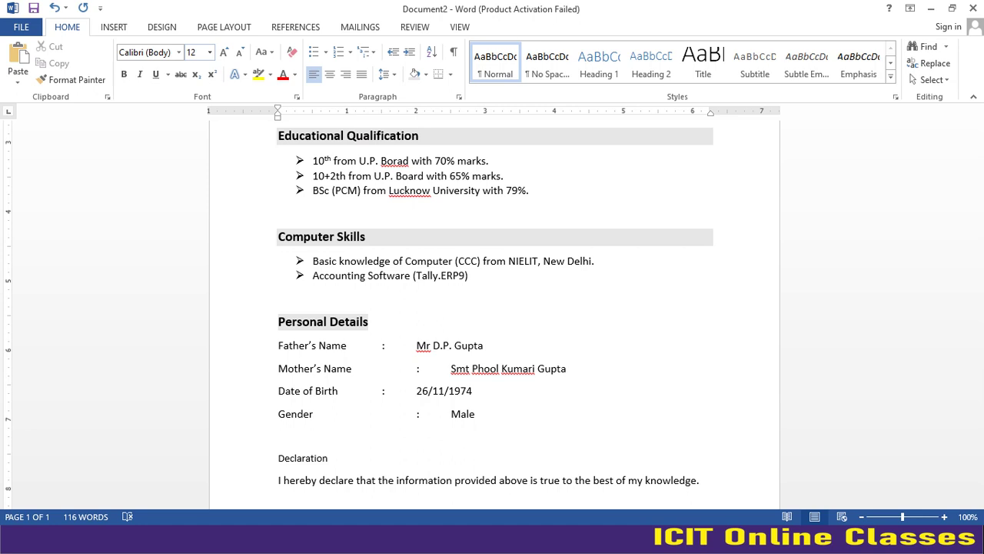
{"action": "key", "text": "Delete"}
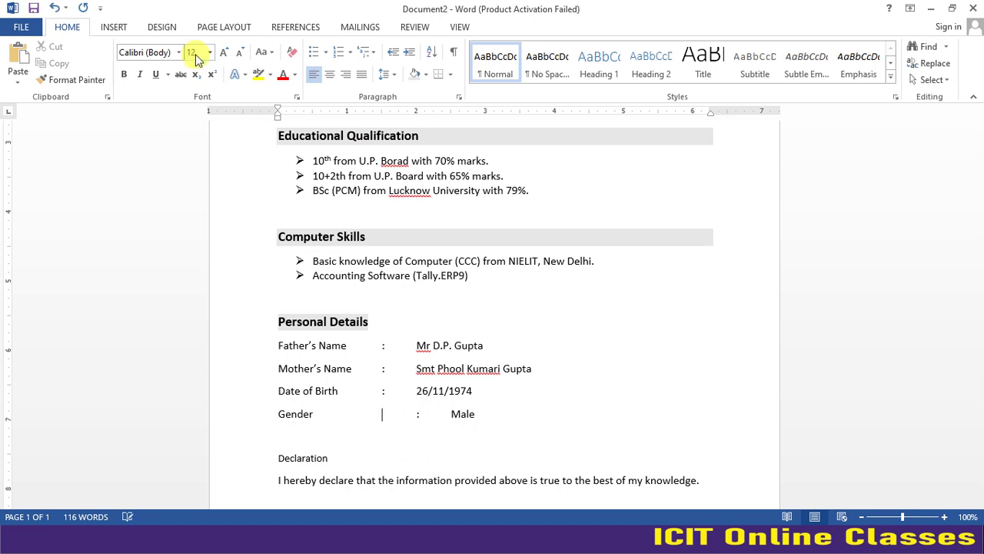
{"action": "key", "text": "Delete"}
{"action": "key", "text": "shift+Home"}
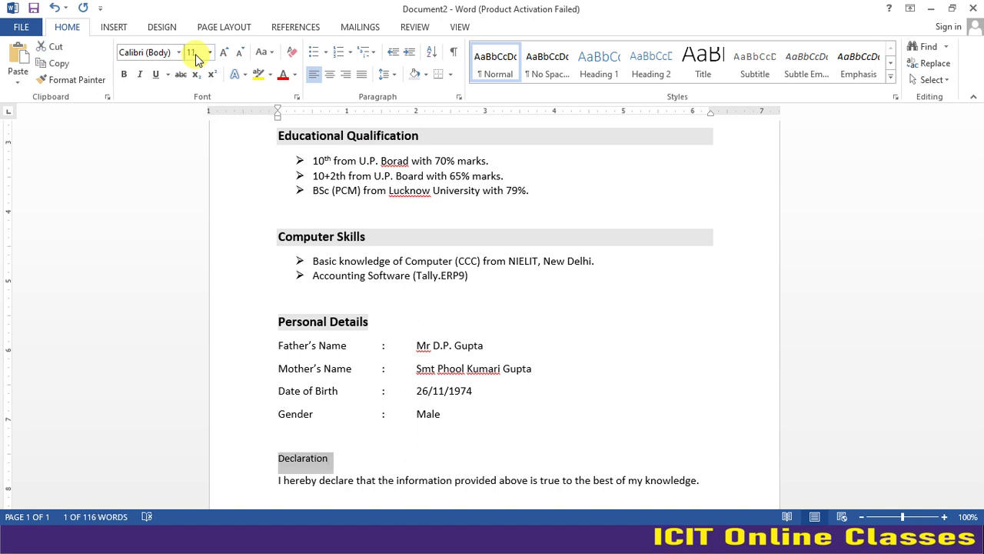
Step: Make Declaration a 14 pt bold heading with full-width shading
{"action": "left_click", "coordinate": [192, 52]}
{"action": "type", "text": "14"}
{"action": "key", "text": "Return"}
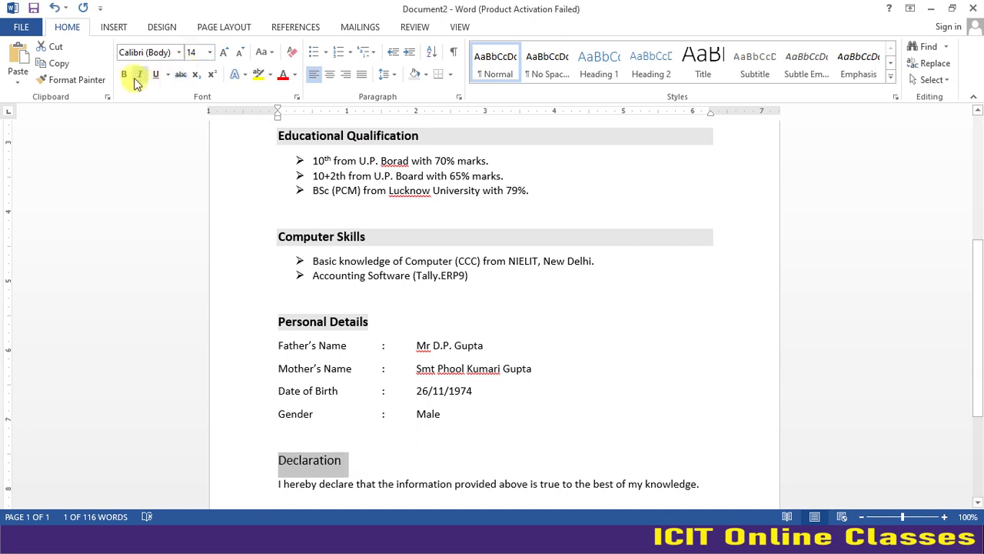
{"action": "left_click", "coordinate": [124, 74]}
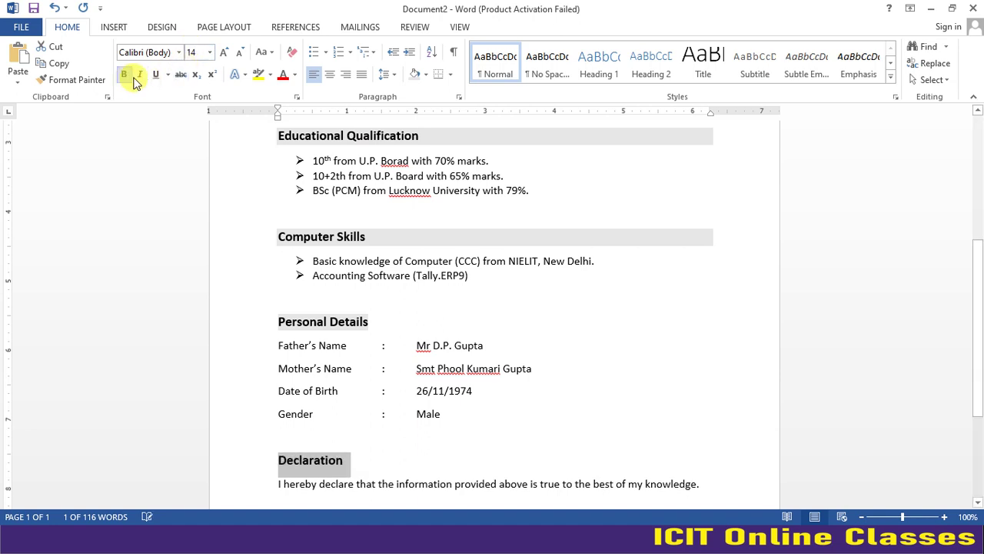
{"action": "left_click", "coordinate": [414, 75]}
Step: Set the Date and signature line to 14 pt bold
{"action": "key", "text": "Down"}
{"action": "key", "text": "Down"}
{"action": "key", "text": "Down"}
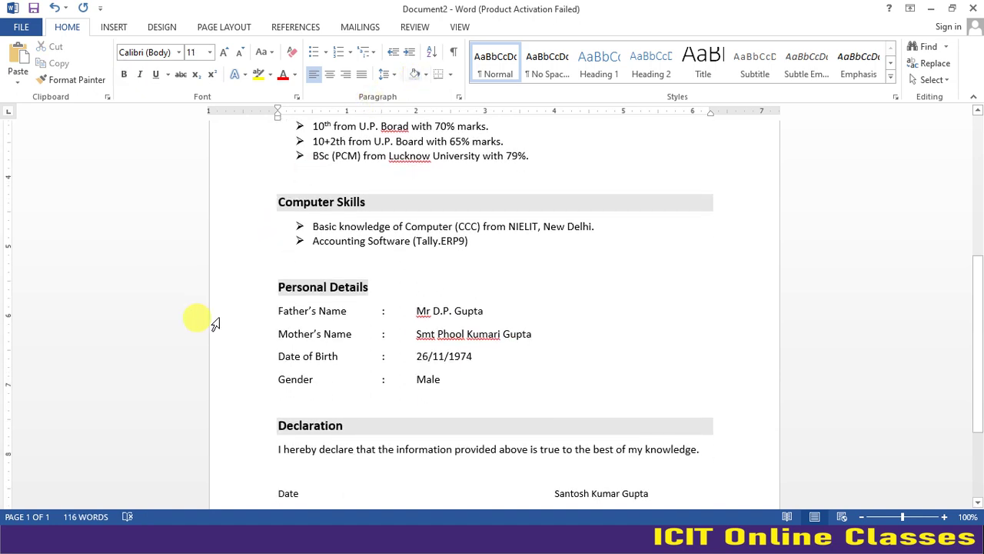
{"action": "left_click", "coordinate": [258, 497]}
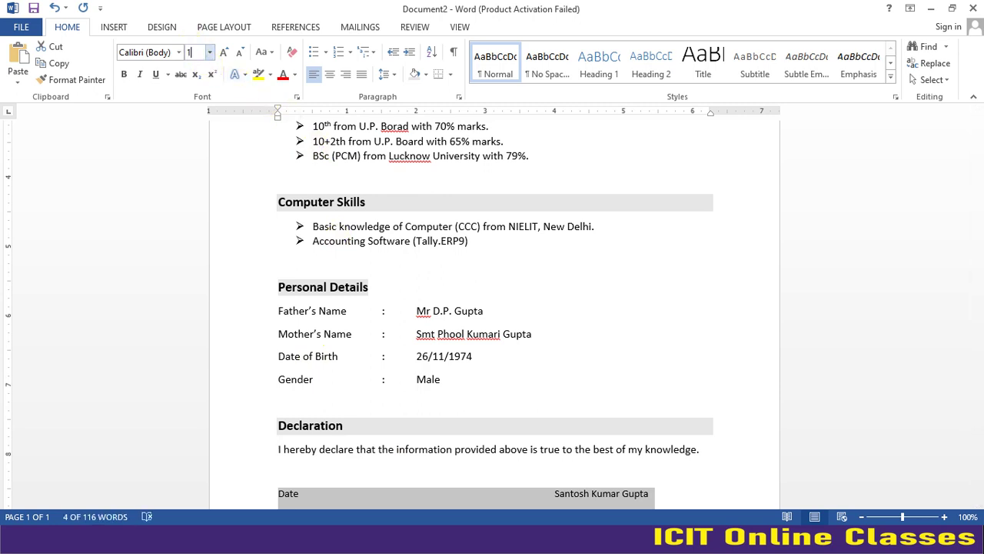
{"action": "type", "text": "14"}
{"action": "key", "text": "Return"}
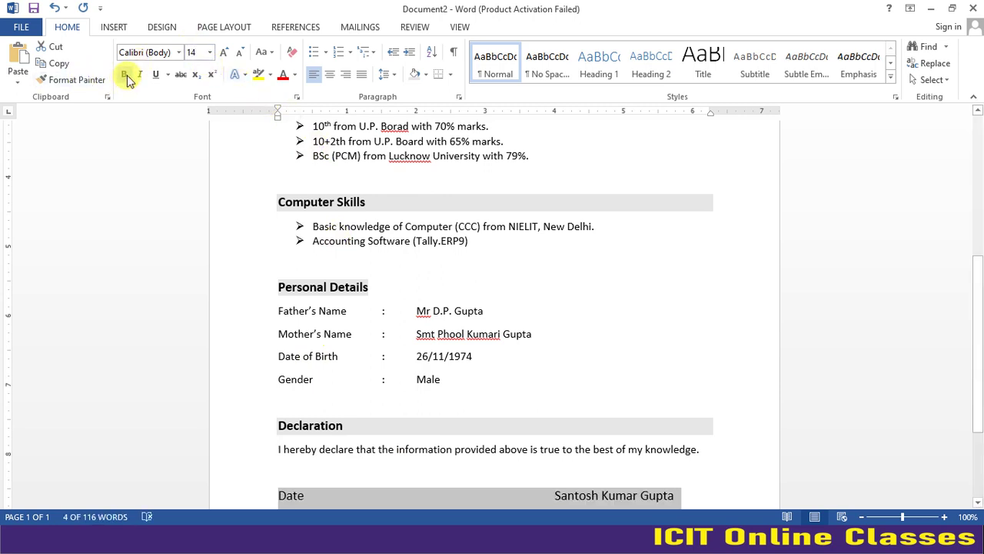
{"action": "left_click", "coordinate": [124, 74]}
{"action": "left_click", "coordinate": [492, 346]}
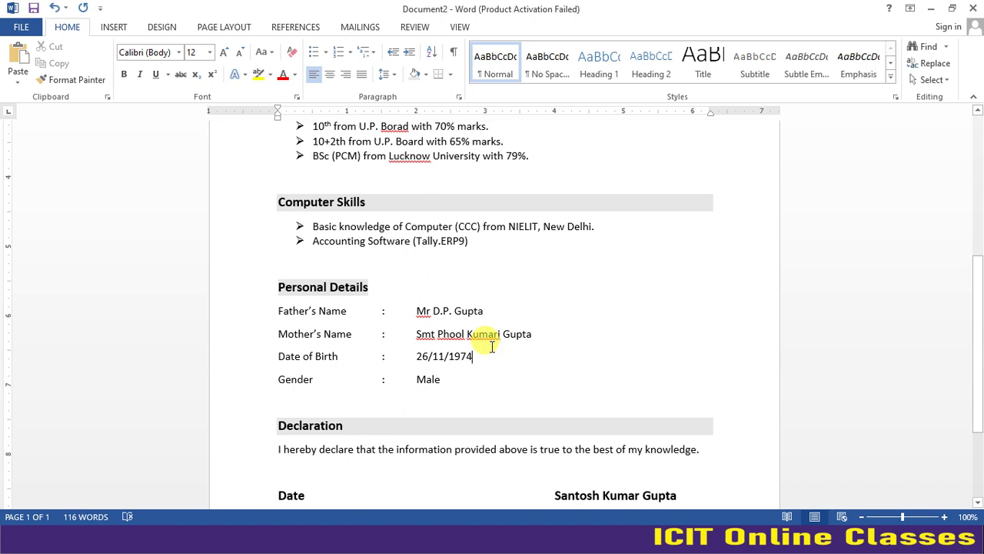
{"action": "key", "text": "Up"}
{"action": "key", "text": "Up"}
{"action": "key", "text": "Up"}
{"action": "key", "text": "Up"}
{"action": "key", "text": "Up"}
{"action": "key", "text": "Up"}
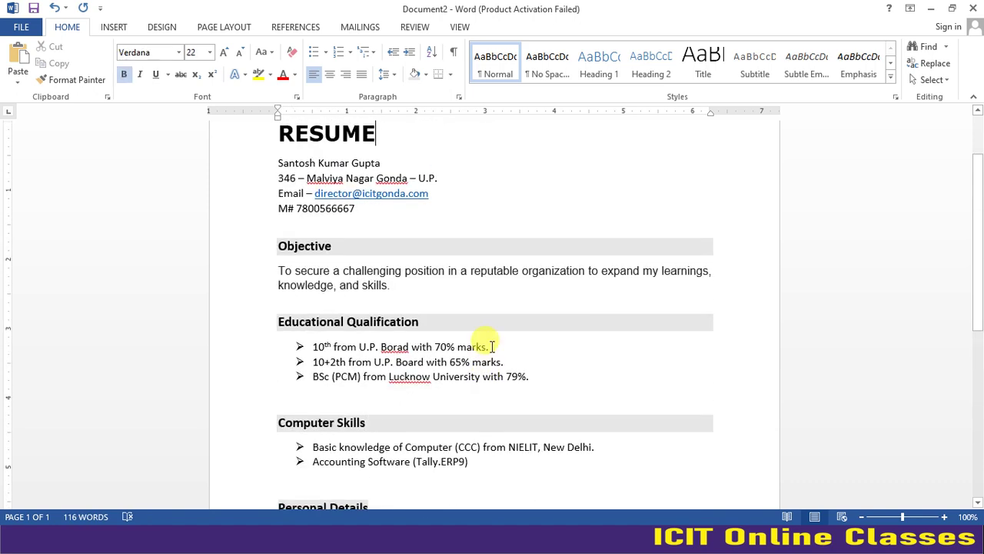
{"action": "scroll", "coordinate": [492, 346], "scroll_direction": "up", "scroll_amount": 2}
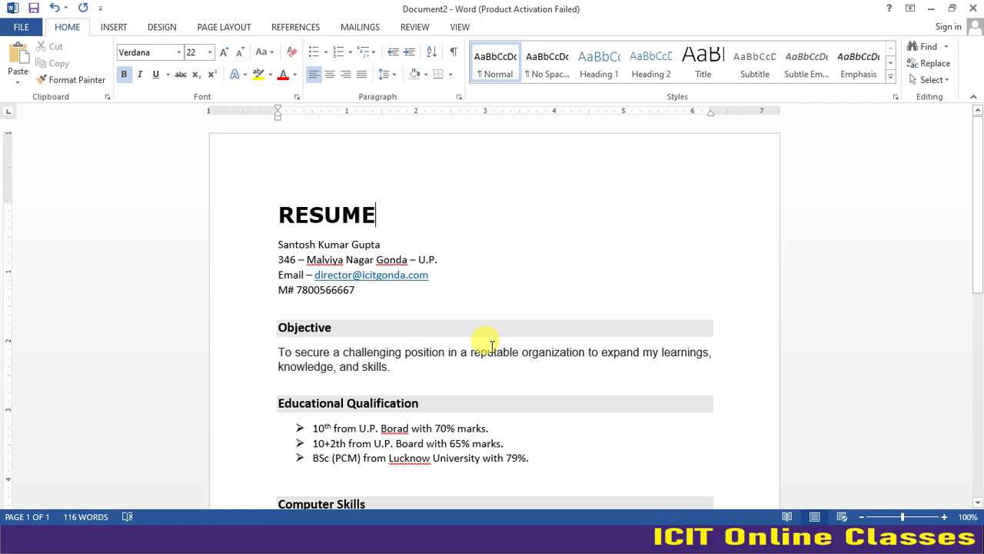
{"action": "key", "text": "Down"}
{"action": "key", "text": "Down"}
{"action": "key", "text": "Down"}
{"action": "key", "text": "Down"}
{"action": "key", "text": "Down"}
{"action": "key", "text": "Down"}
{"action": "key", "text": "Down"}
{"action": "key", "text": "Down"}
{"action": "key", "text": "Down"}
{"action": "key", "text": "Down"}
{"action": "scroll", "coordinate": [492, 346], "scroll_direction": "down", "scroll_amount": 3}
{"action": "scroll", "coordinate": [492, 346], "scroll_direction": "down", "scroll_amount": 3}
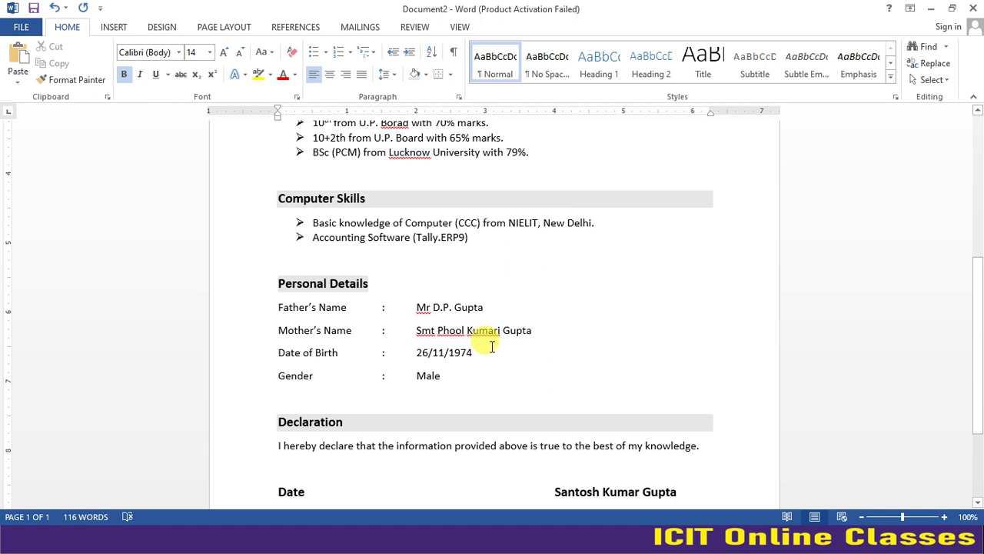
{"action": "key", "text": "Up"}
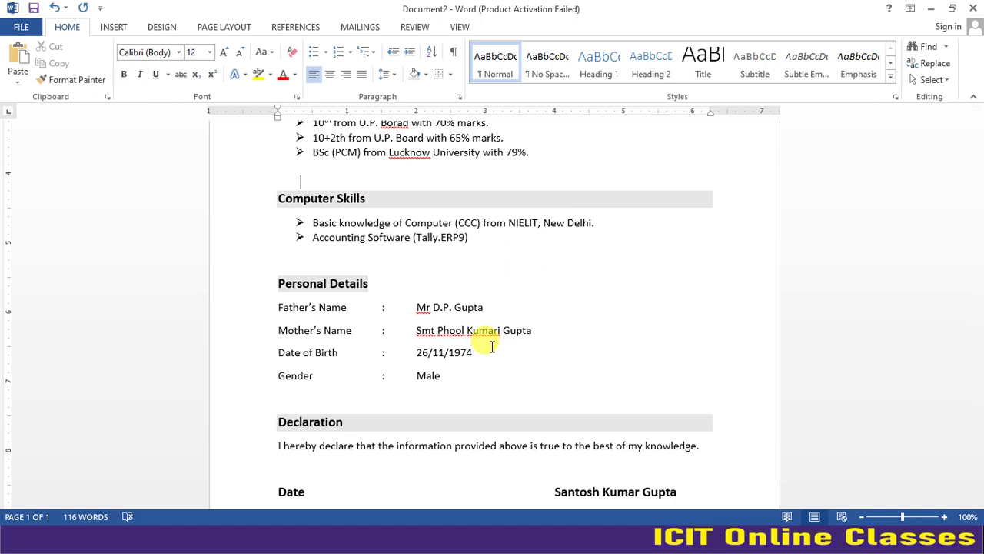
{"action": "key", "text": "Up"}
{"action": "key", "text": "Up"}
{"action": "key", "text": "Up"}
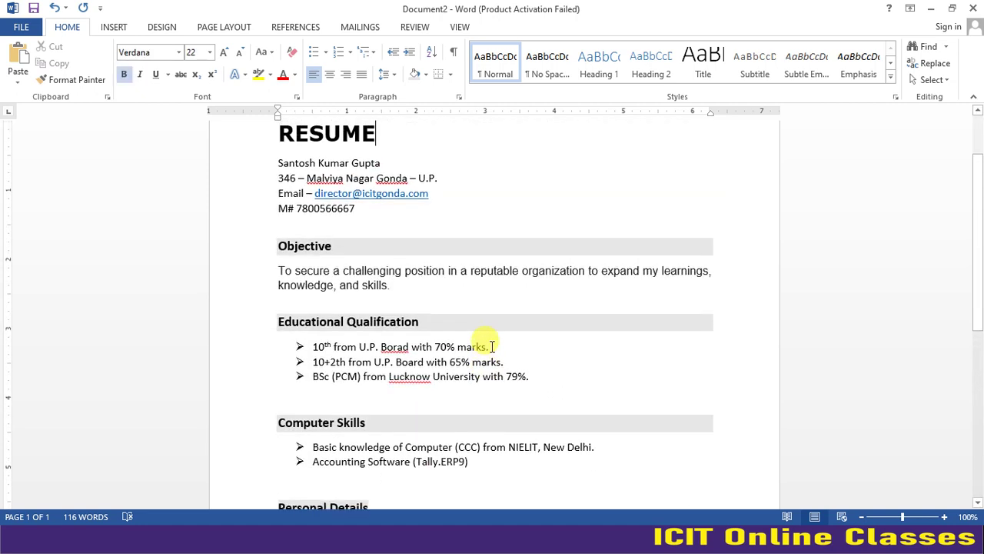
{"action": "scroll", "coordinate": [492, 346], "scroll_direction": "up", "scroll_amount": 2}
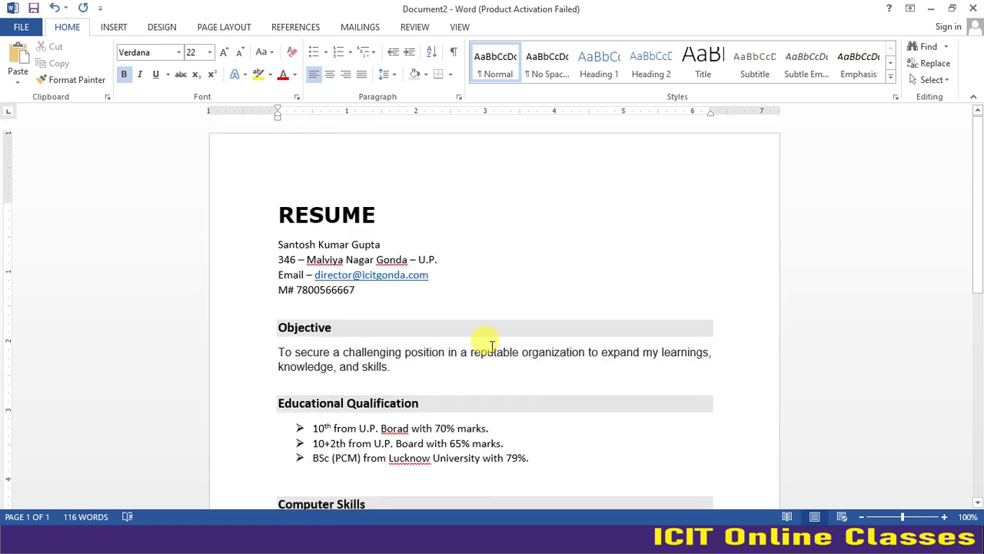
Step: Draw an empty 1.45" × 1.35" text box at the page's top-right, beside the contact lines
{"action": "left_click", "coordinate": [115, 30]}
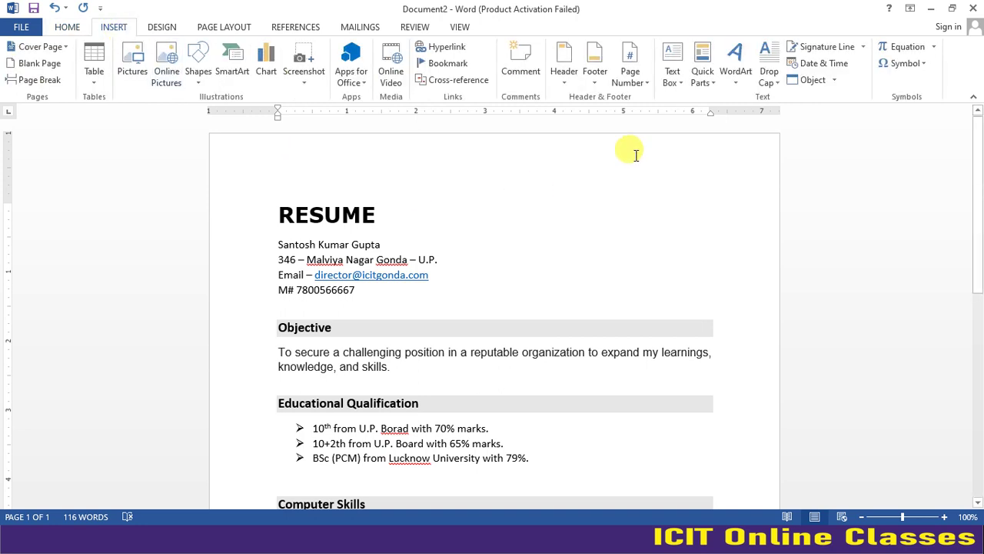
{"action": "left_click", "coordinate": [680, 83]}
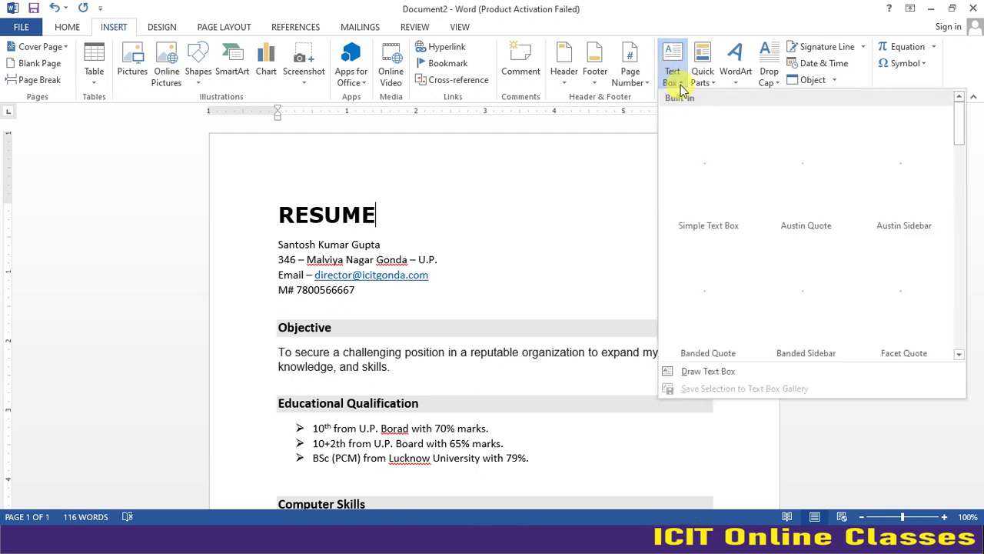
{"action": "left_click", "coordinate": [704, 376]}
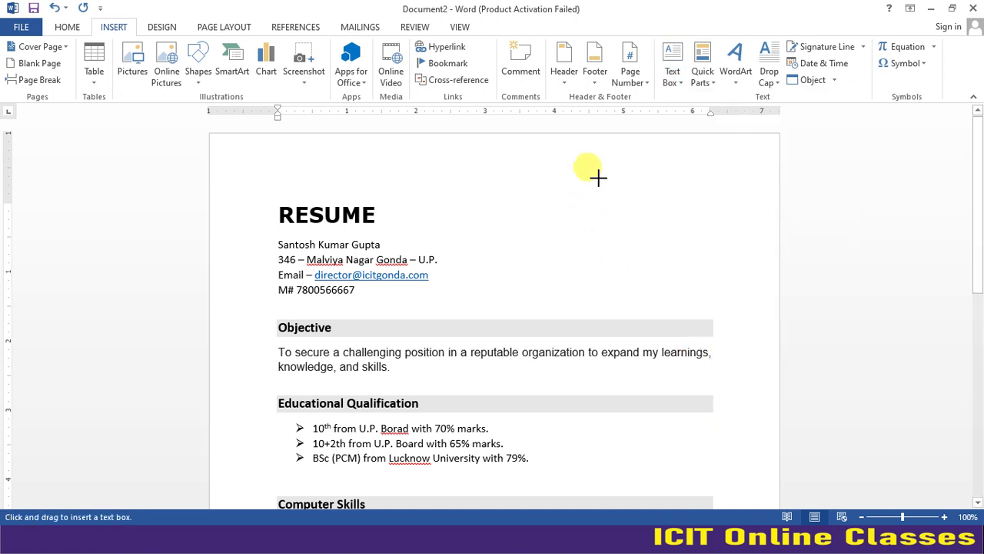
{"action": "left_click_drag", "start_coordinate": [598, 194], "coordinate": [690, 293]}
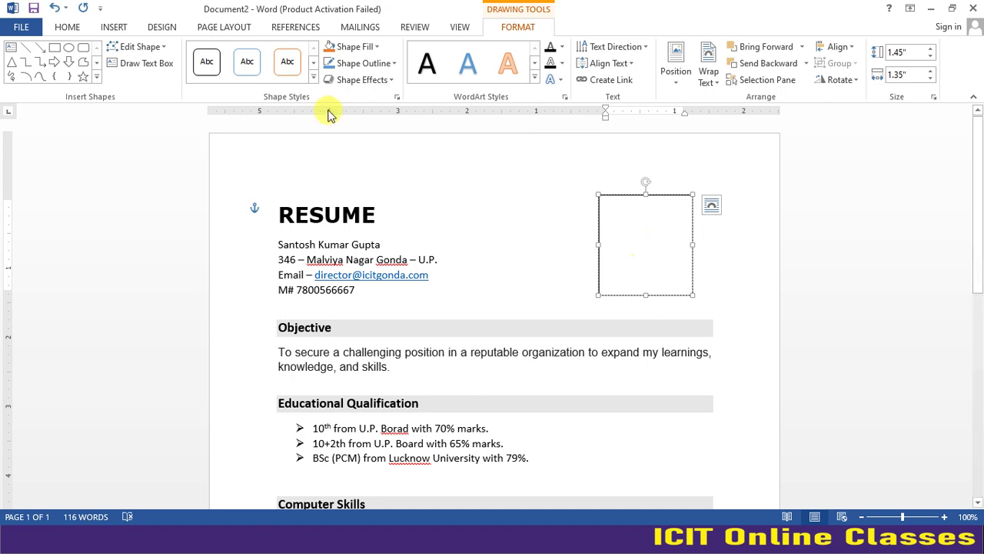
Step: Insert the Photo picture from Local Disk (E:) > Personal into the selected top-right text box
{"action": "left_click", "coordinate": [113, 27]}
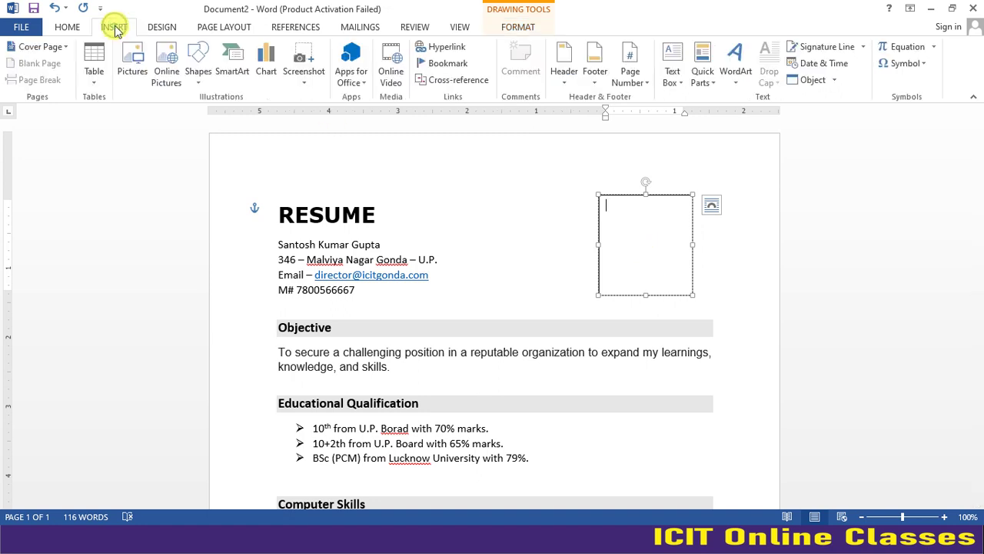
{"action": "left_click", "coordinate": [133, 68]}
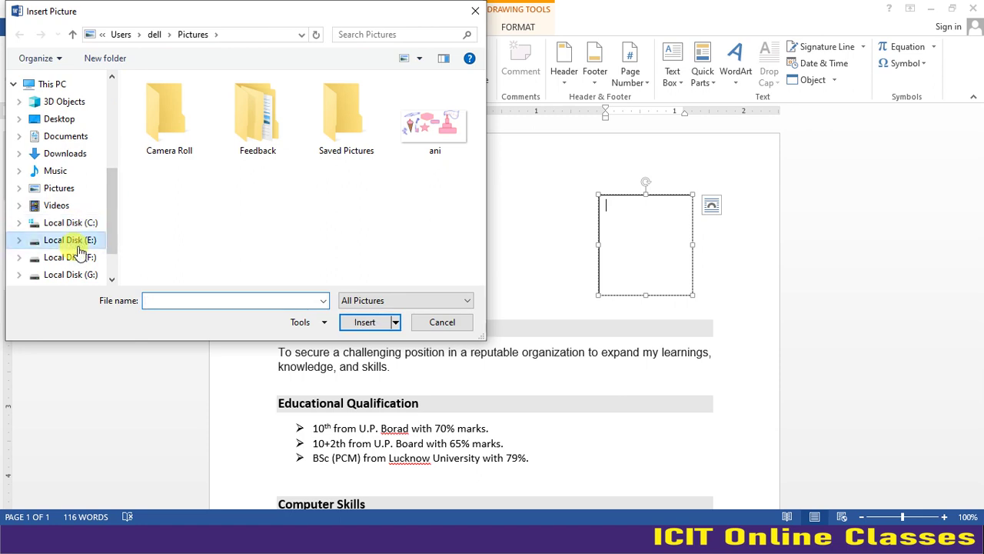
{"action": "left_click", "coordinate": [69, 240]}
{"action": "scroll", "coordinate": [175, 228], "scroll_direction": "down", "scroll_amount": 5}
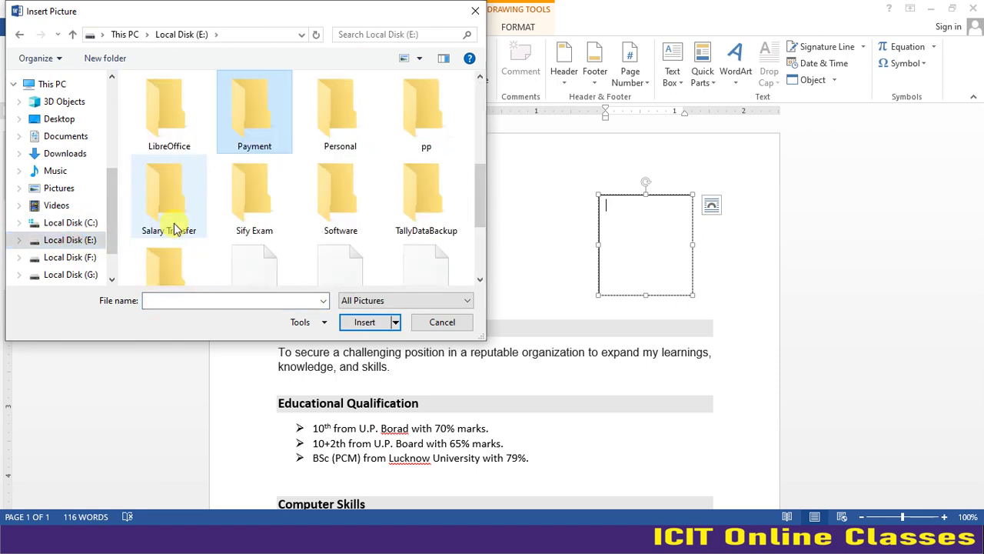
{"action": "key", "text": "Right"}
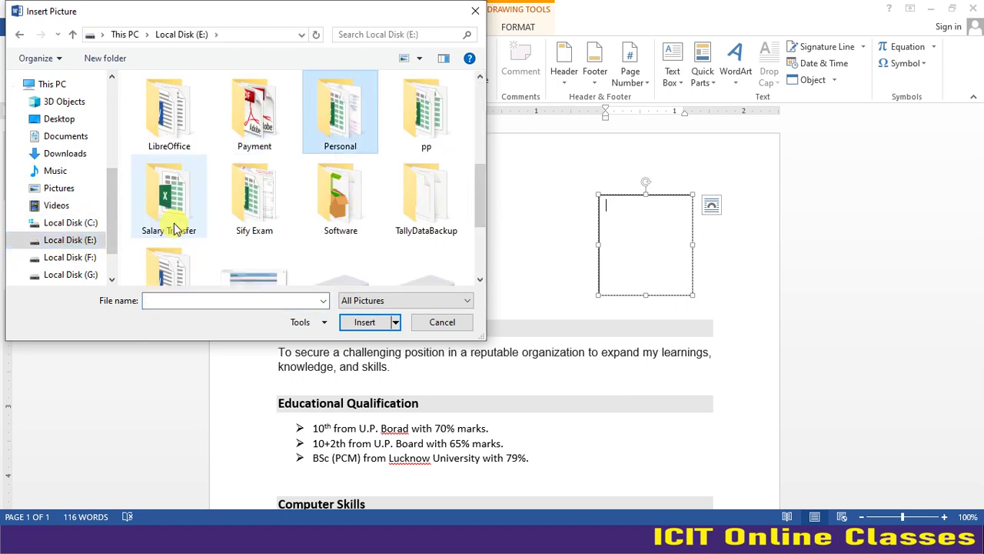
{"action": "key", "text": "Return"}
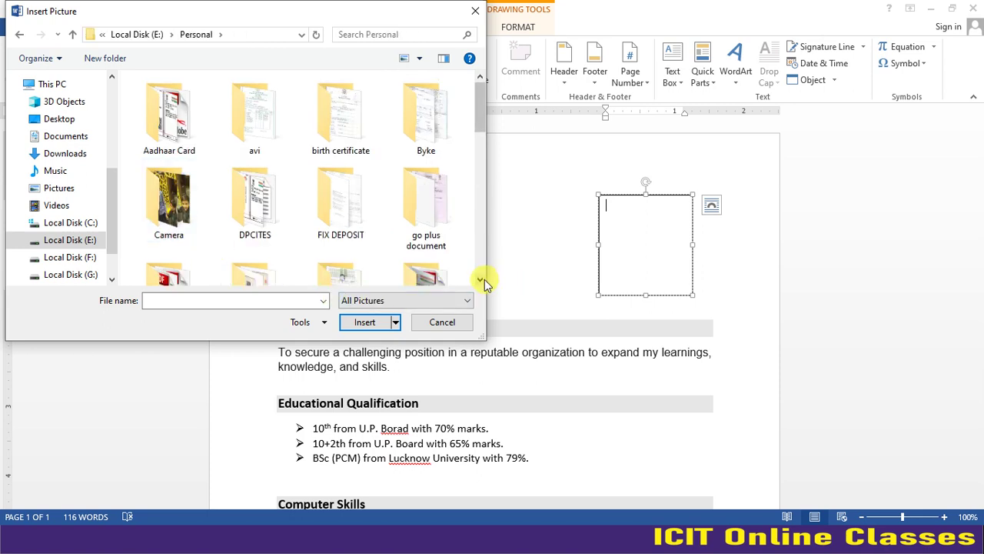
{"action": "left_click", "coordinate": [480, 280]}
{"action": "scroll", "coordinate": [485, 279], "scroll_direction": "down", "scroll_amount": 3}
{"action": "scroll", "coordinate": [484, 279], "scroll_direction": "down", "scroll_amount": 2}
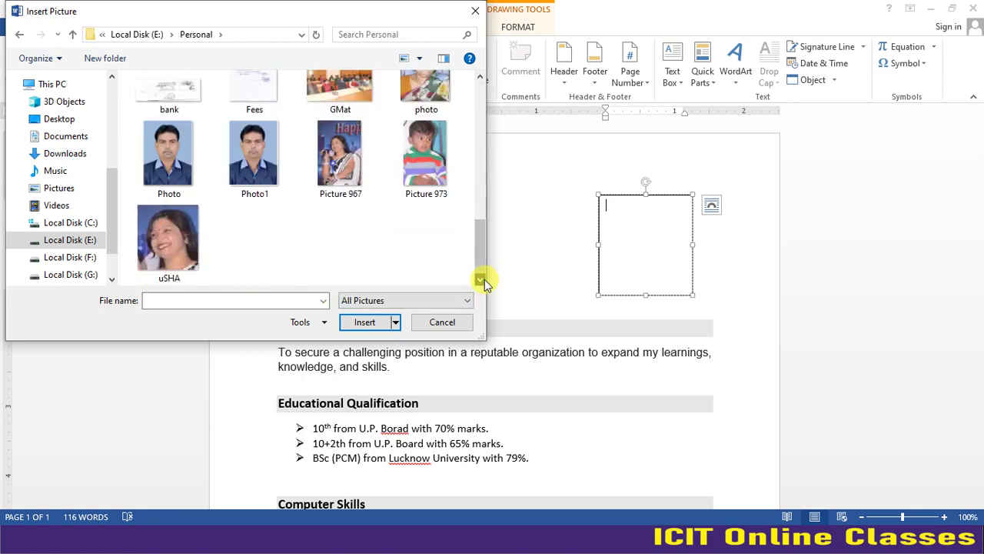
{"action": "double_click", "coordinate": [157, 156]}
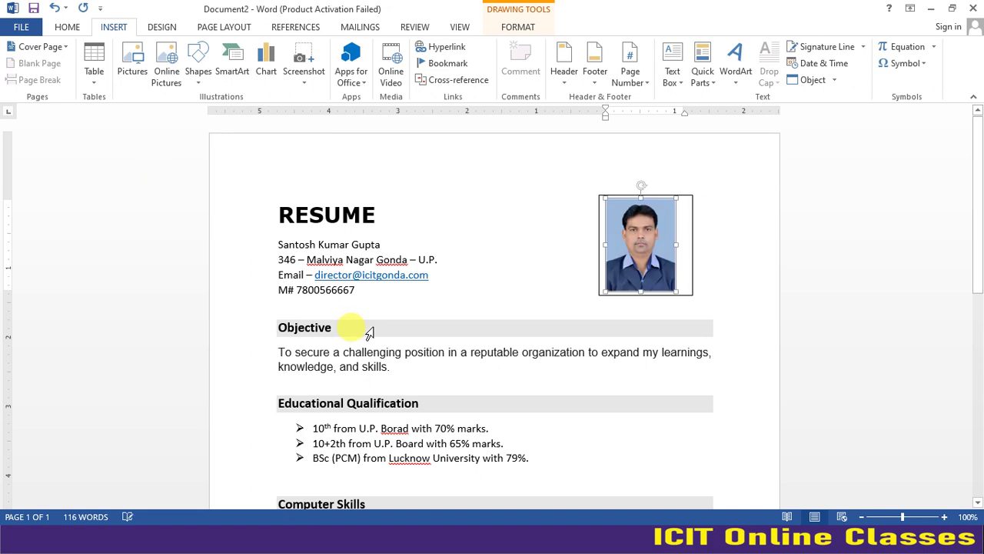
Step: Set the photo text box's line to No line in Format Shape
{"action": "left_click", "coordinate": [718, 289]}
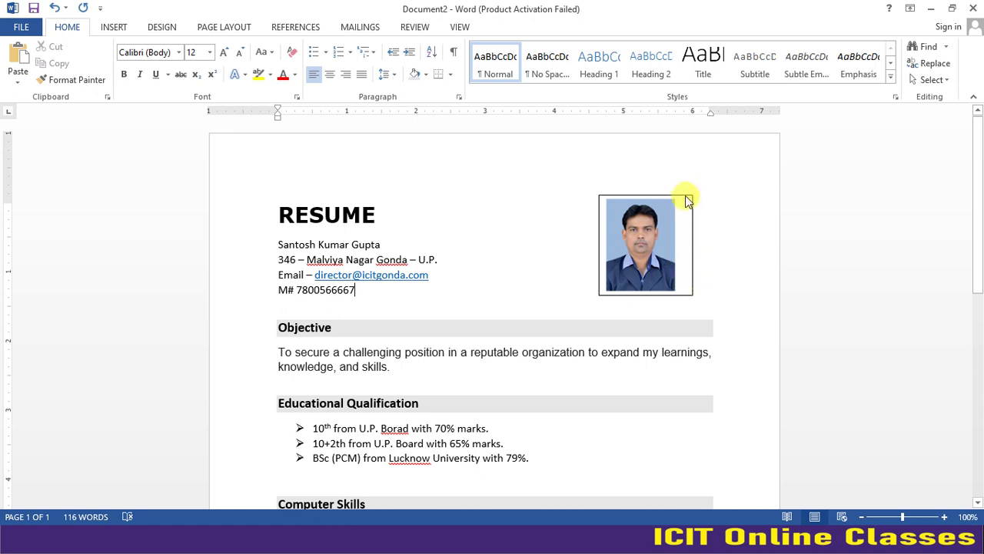
{"action": "left_click", "coordinate": [688, 200]}
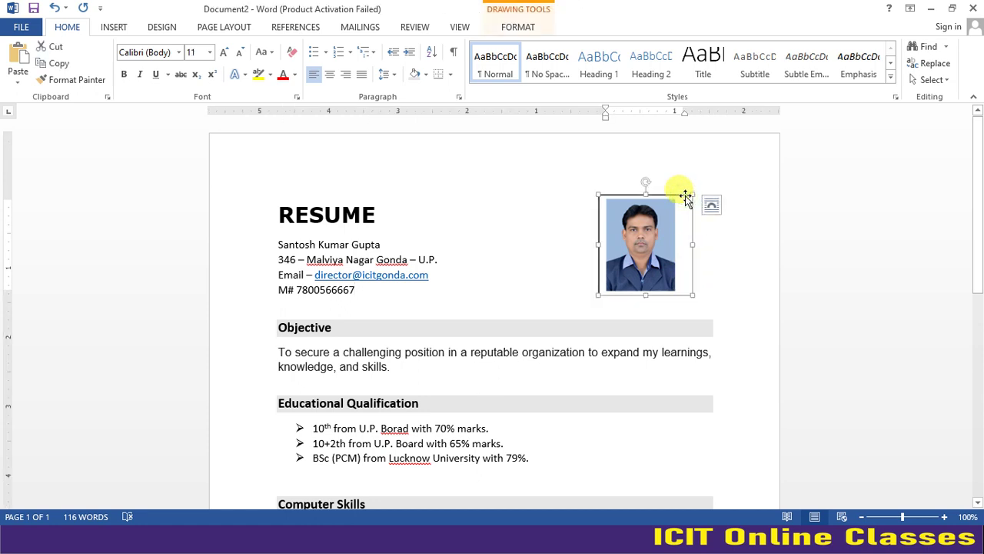
{"action": "right_click", "coordinate": [685, 195]}
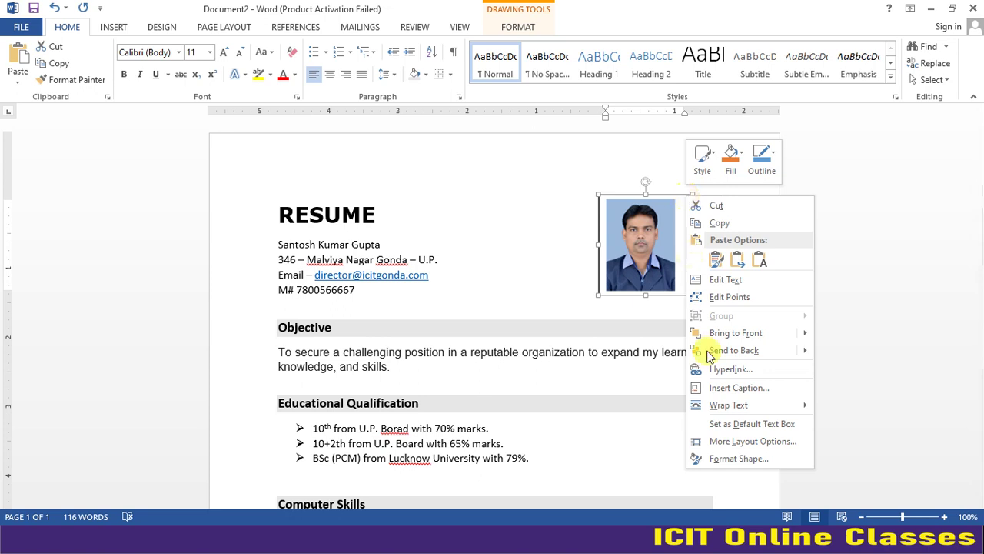
{"action": "mouse_move", "coordinate": [728, 405]}
{"action": "left_click", "coordinate": [731, 457]}
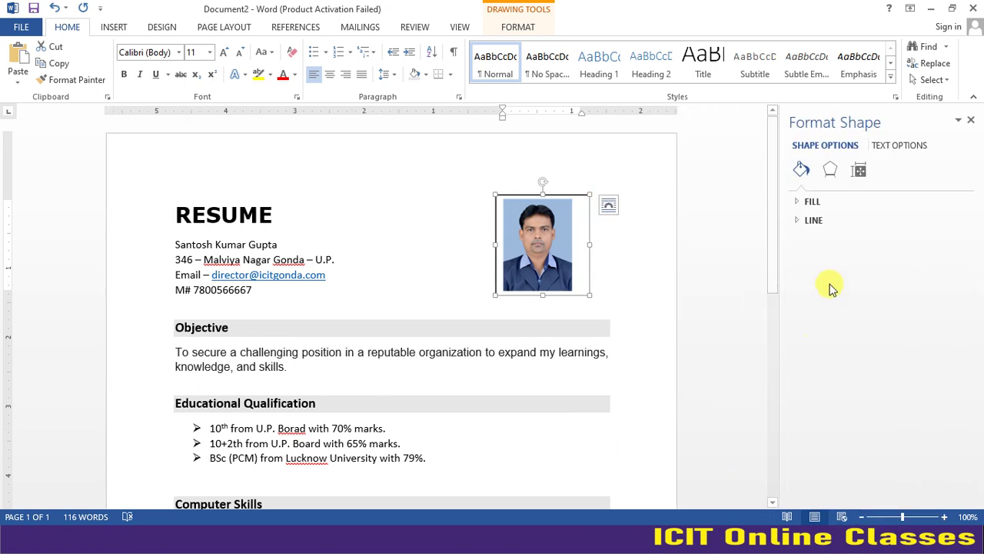
{"action": "left_click", "coordinate": [823, 223]}
{"action": "left_click", "coordinate": [826, 242]}
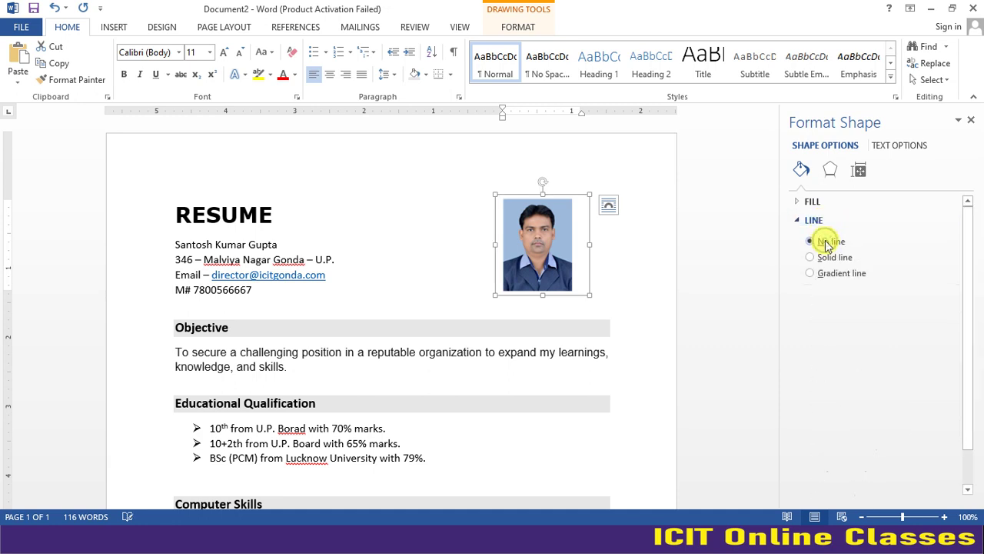
{"action": "left_click", "coordinate": [659, 329]}
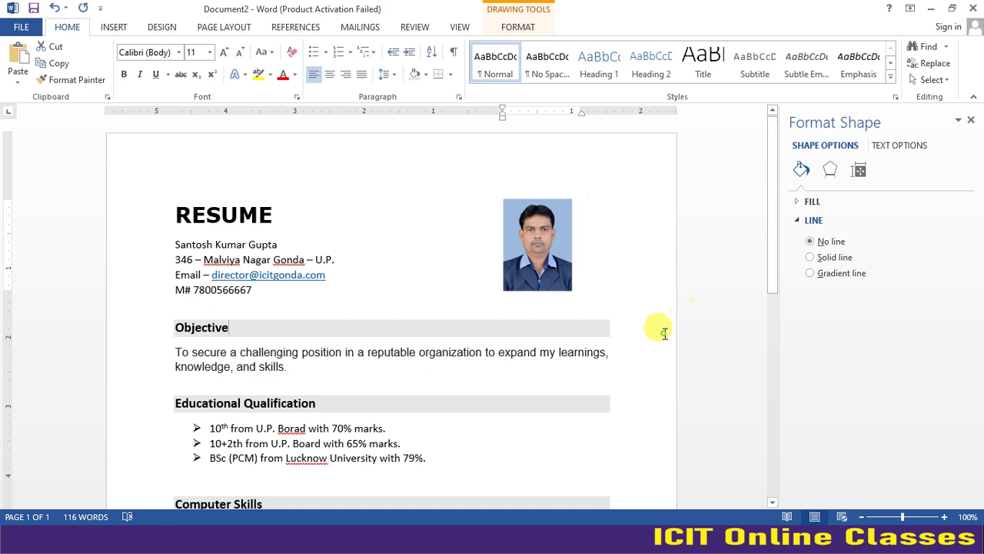
{"action": "left_click", "coordinate": [971, 121]}
Step: Preview the resume as one A4 page, print it, and return to the top of the document
{"action": "key", "text": "Down"}
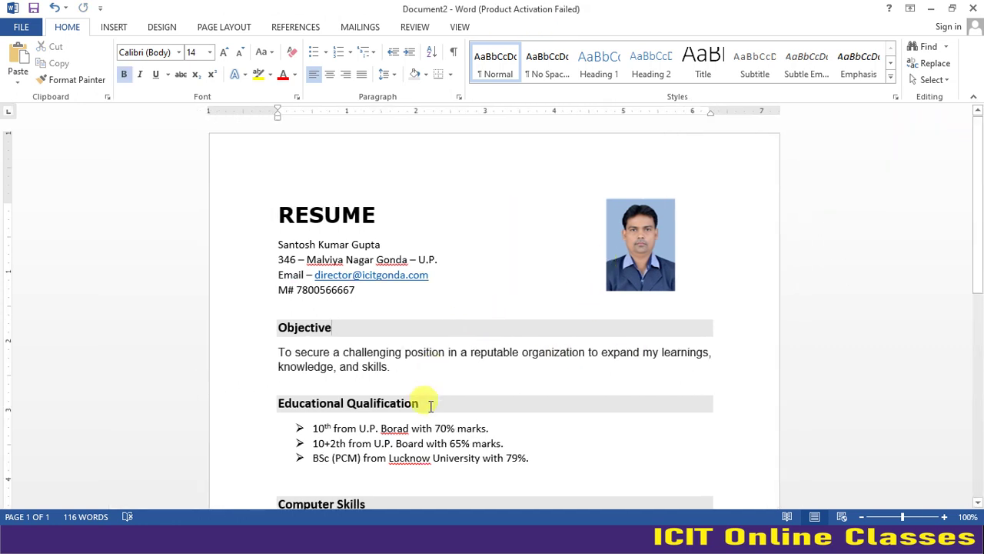
{"action": "key", "text": "Down"}
{"action": "key", "text": "Down"}
{"action": "key", "text": "Down"}
{"action": "key", "text": "Down"}
{"action": "key", "text": "Down"}
{"action": "key", "text": "Down"}
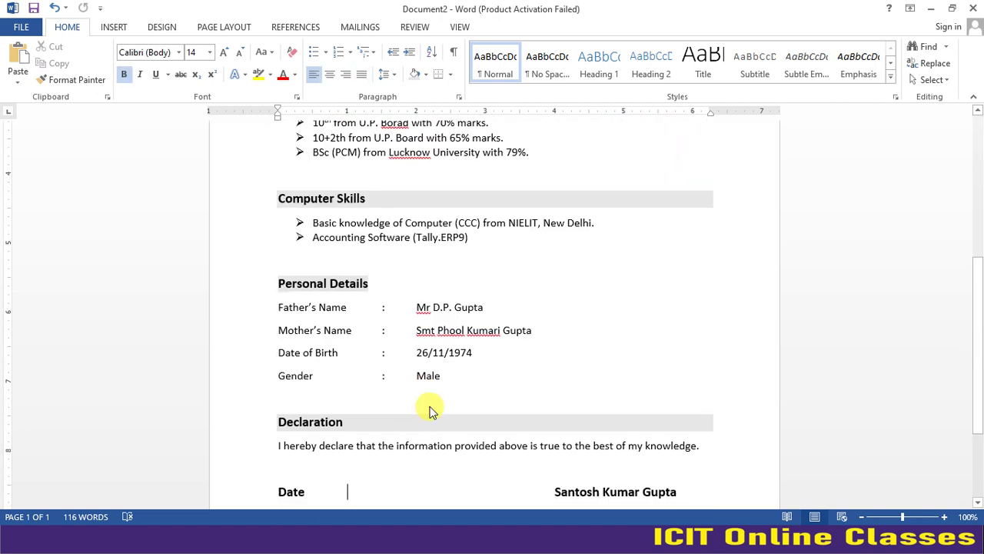
{"action": "key", "text": "ctrl+p"}
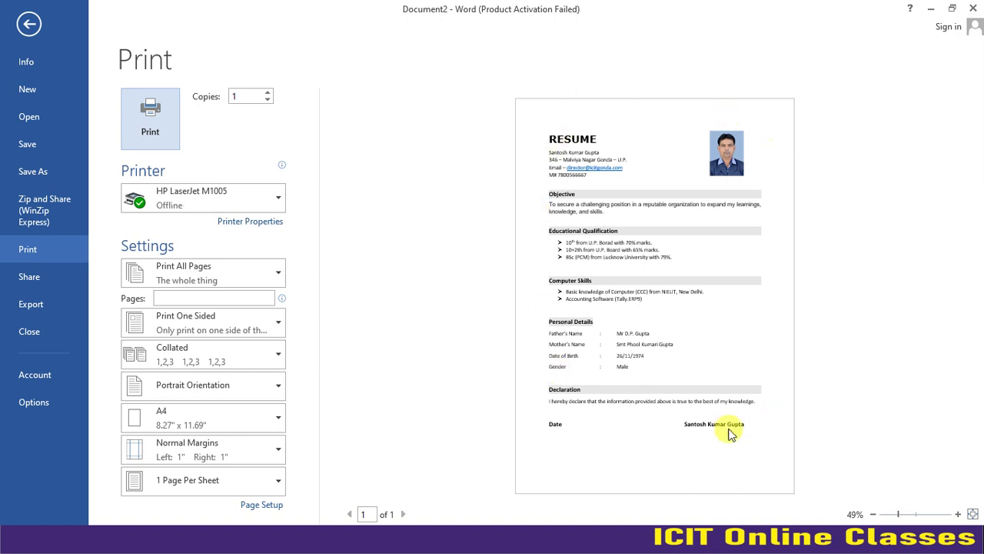
{"action": "left_click", "coordinate": [160, 138]}
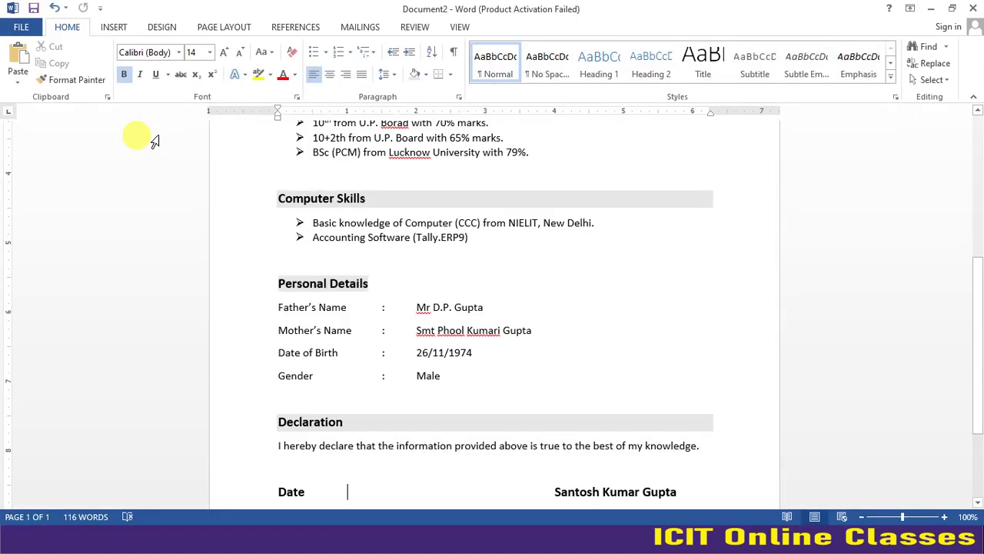
{"action": "key", "text": "shift+F5"}
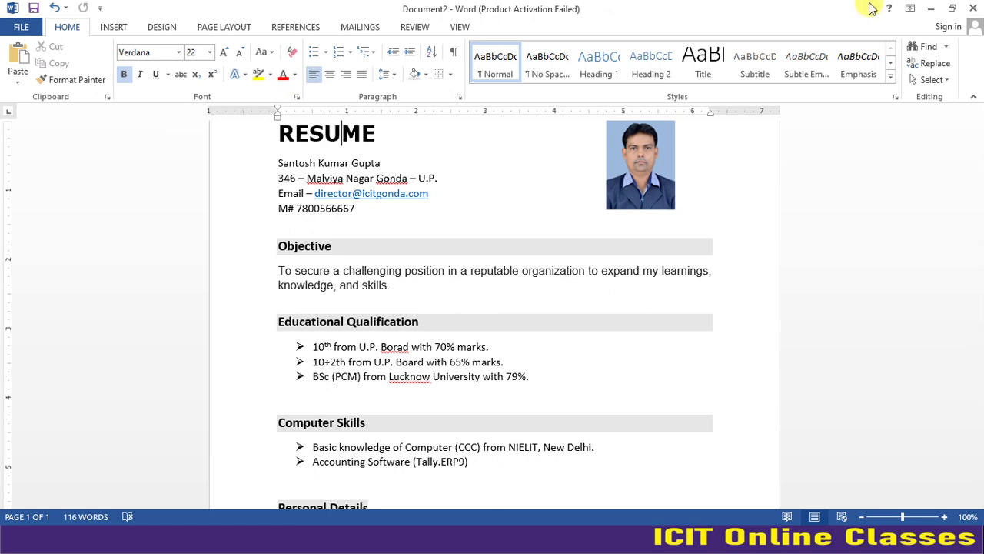
Step: Close Document2 with Don't Save, then Alt+Tab to the PowerPoint slide show
{"action": "left_click", "coordinate": [973, 8]}
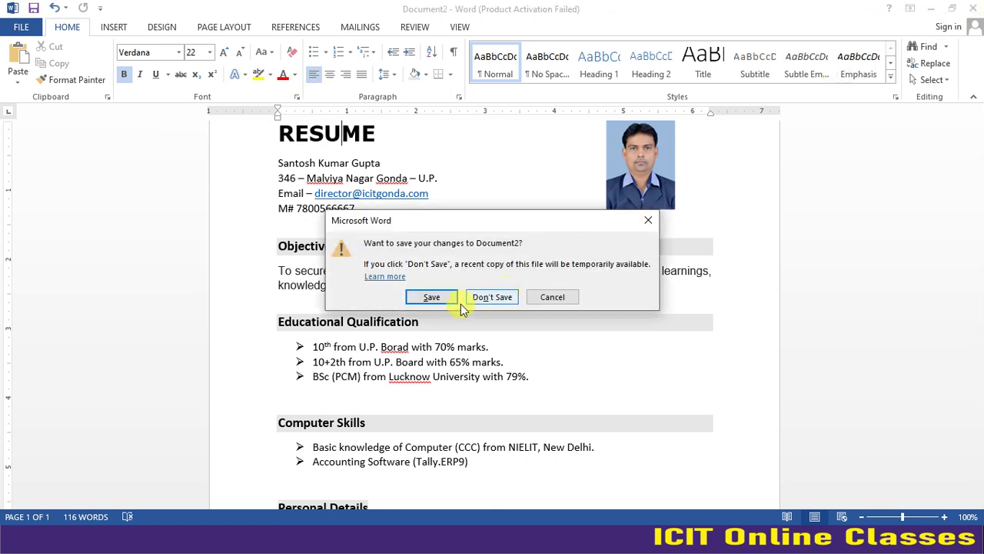
{"action": "left_click", "coordinate": [491, 298]}
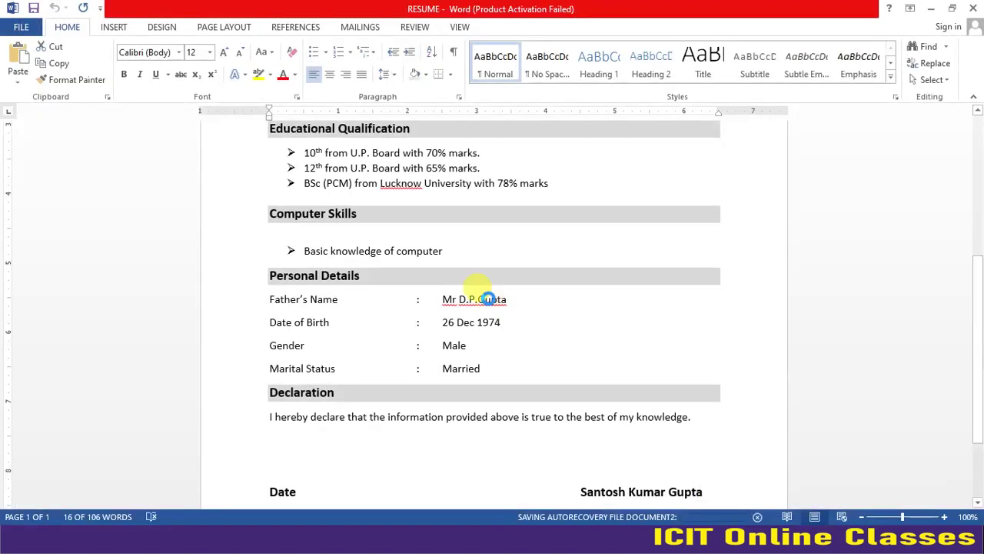
{"action": "key", "text": "alt+Tab"}
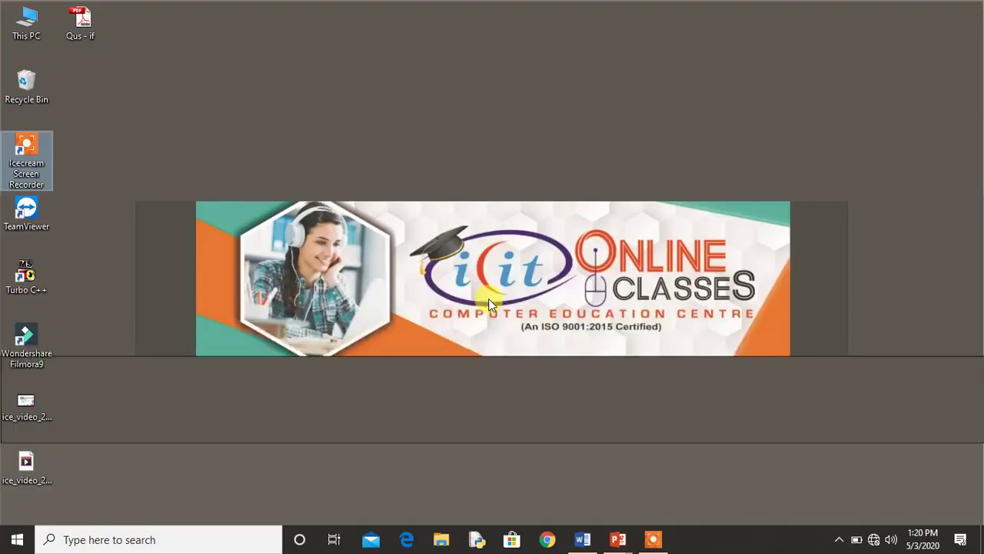
Step: Show the Icecream Screen Recorder panel from its taskbar icon
{"action": "left_click", "coordinate": [652, 539]}
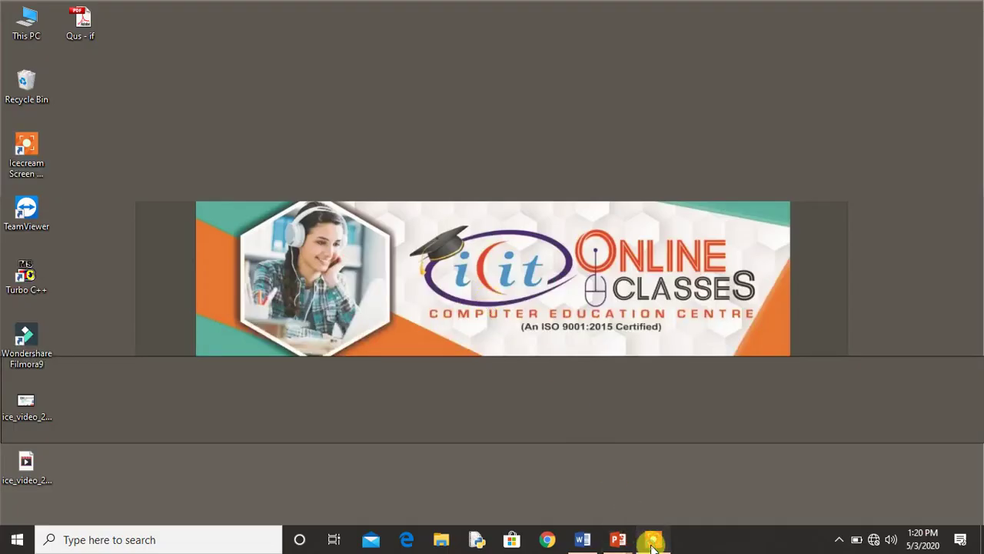